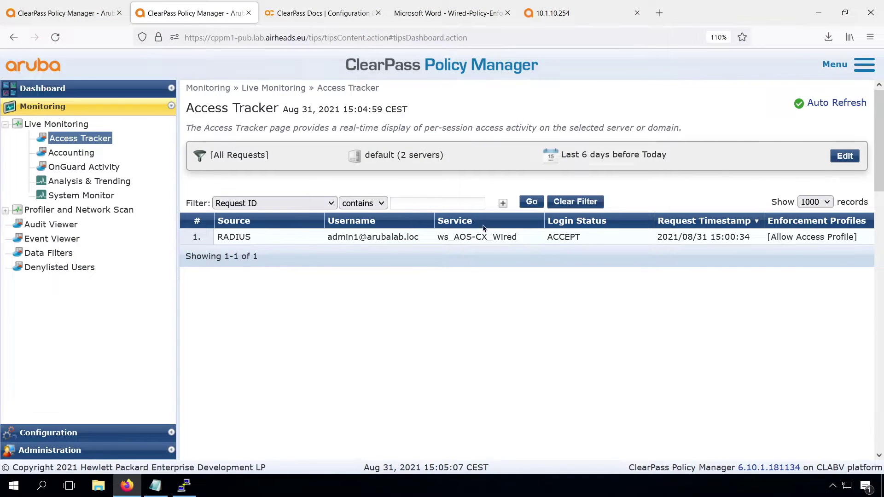
# Open the accepted wired RADIUS request's details, then bring up the switch configuration notes.
pyautogui.click(373, 239)
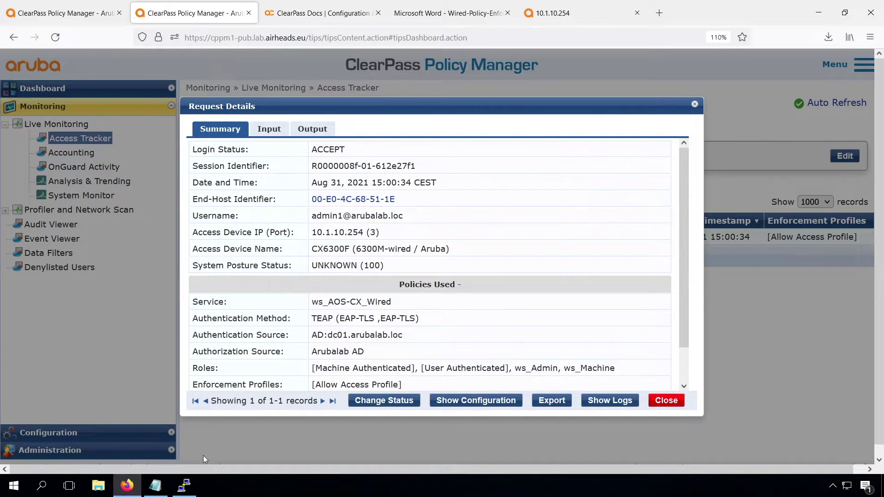
pyautogui.click(185, 484)
pyautogui.click(156, 487)
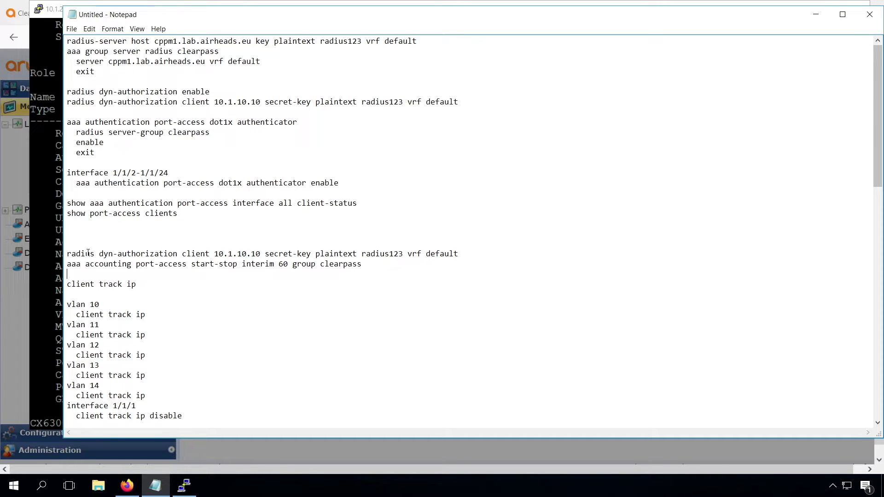
# Duplicate the radius dyn-authorization client line and change its IP from 10.1.10.10 to 10.1.10.9.
pyautogui.moveTo(67, 254); pyautogui.dragTo(455, 254)
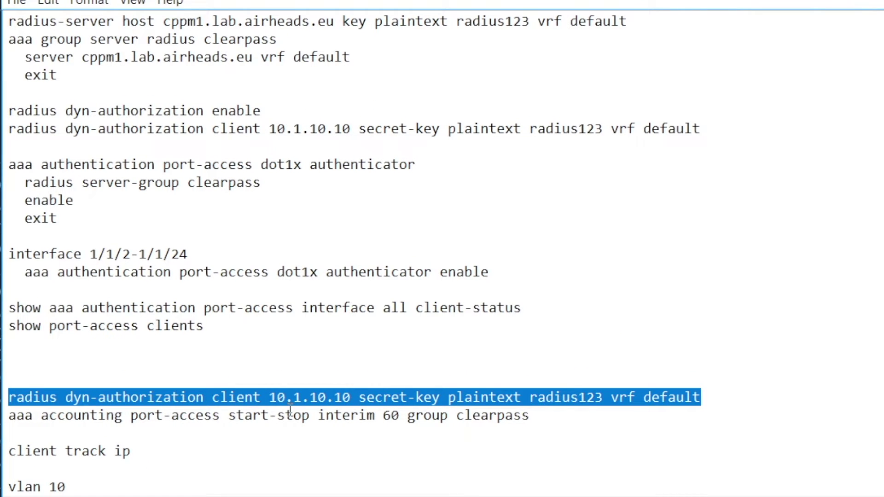
pyautogui.click(282, 376)
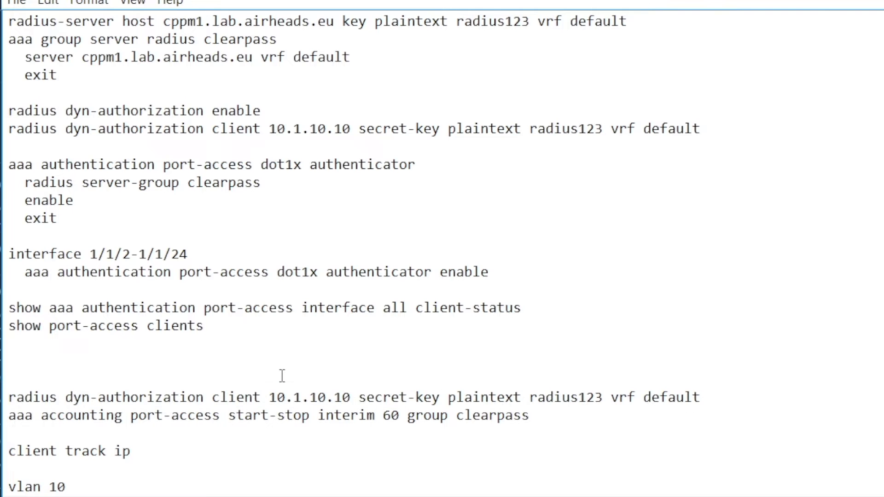
pyautogui.press('Down')
pyautogui.hotkey('shift', 'Down')
pyautogui.hotkey('ctrl', 'c')
pyautogui.press('Down')
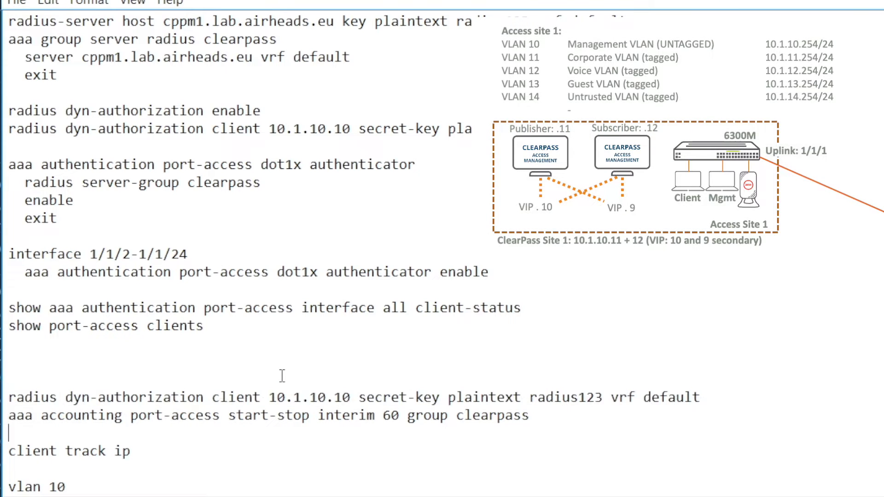
pyautogui.press('Up')
pyautogui.hotkey('ctrl', 'v')
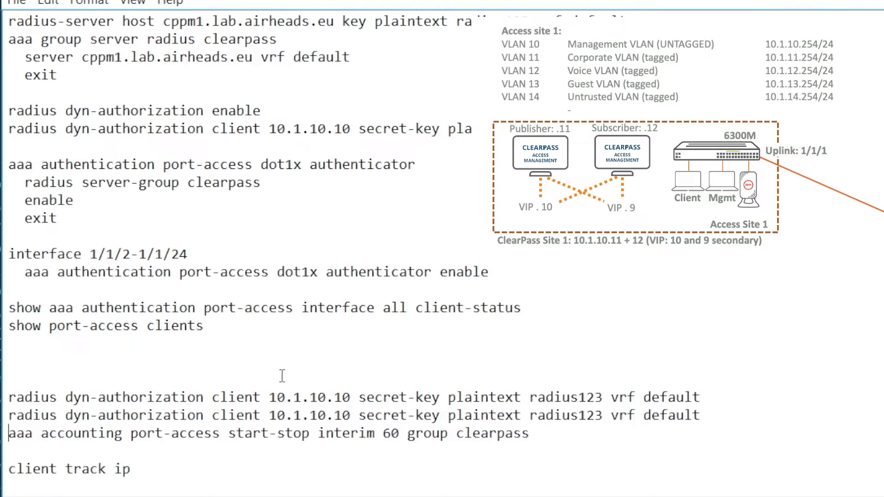
pyautogui.press('Left')
pyautogui.press('Left')
pyautogui.press('Left')
pyautogui.press('Left')
pyautogui.press('Left')
pyautogui.press('Left')
pyautogui.press('Left')
pyautogui.press('Left')
pyautogui.press('Left')
pyautogui.press('Left')
pyautogui.press('Left')
pyautogui.press('Left')
pyautogui.press('Left')
pyautogui.press('Left')
pyautogui.press('Left')
pyautogui.press('Left')
pyautogui.press('Left')
pyautogui.press('Left')
pyautogui.press('Left')
pyautogui.press('Left')
pyautogui.press('Left')
pyautogui.press('Left')
pyautogui.press('Left')
pyautogui.press('Left')
pyautogui.press('Left')
pyautogui.press('Left')
pyautogui.press('Left')
pyautogui.press('Left')
pyautogui.press('Left')
pyautogui.press('Left')
pyautogui.press('Left')
pyautogui.press('Right')
pyautogui.press('Right')
pyautogui.press('Right')
pyautogui.press('Right')
pyautogui.press('Right')
pyautogui.press('BackSpace')
pyautogui.press('BackSpace')
pyautogui.write('9')
# Paste both dyn-authorization lines and the interim-60 accounting line into the switch in configure mode.
pyautogui.press('Up')
pyautogui.press('Up')
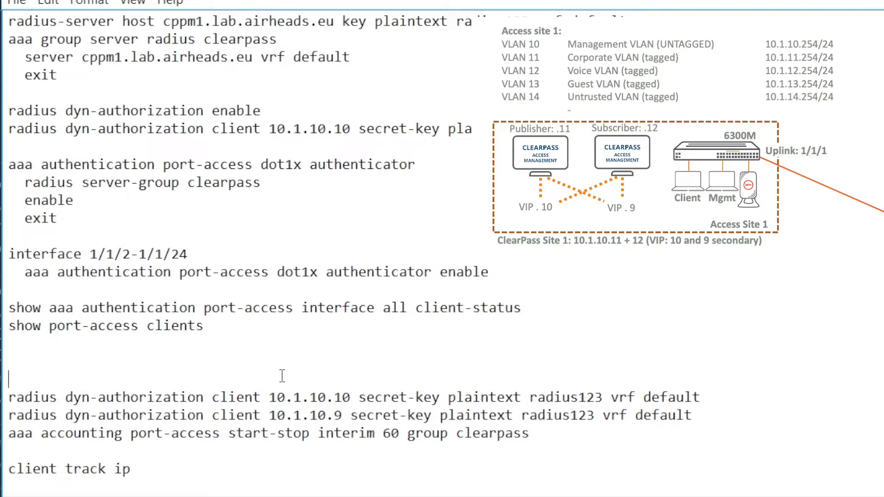
pyautogui.press('Down')
pyautogui.hotkey('shift', 'Down')
pyautogui.hotkey('shift', 'Down')
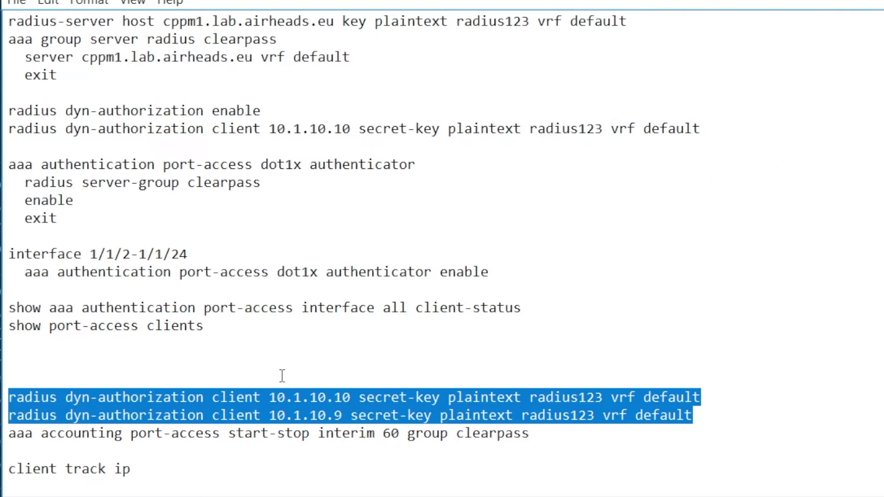
pyautogui.hotkey('shift', 'Down')
pyautogui.hotkey('ctrl', 'c')
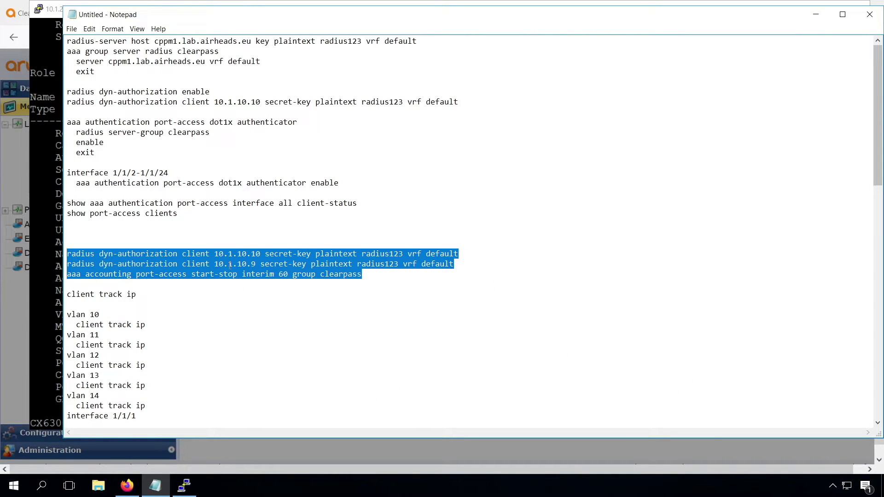
pyautogui.click(184, 486)
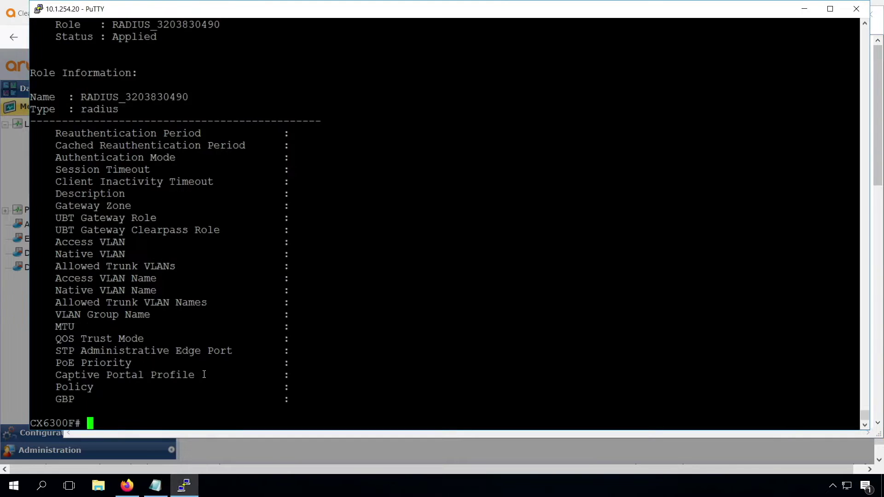
pyautogui.write('configure')
pyautogui.press('Return')
pyautogui.rightClick(204, 374)
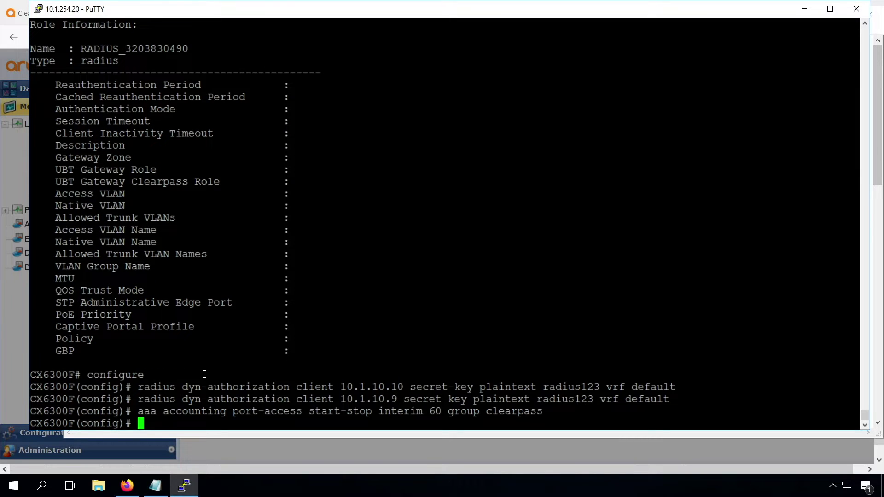
pyautogui.click(157, 488)
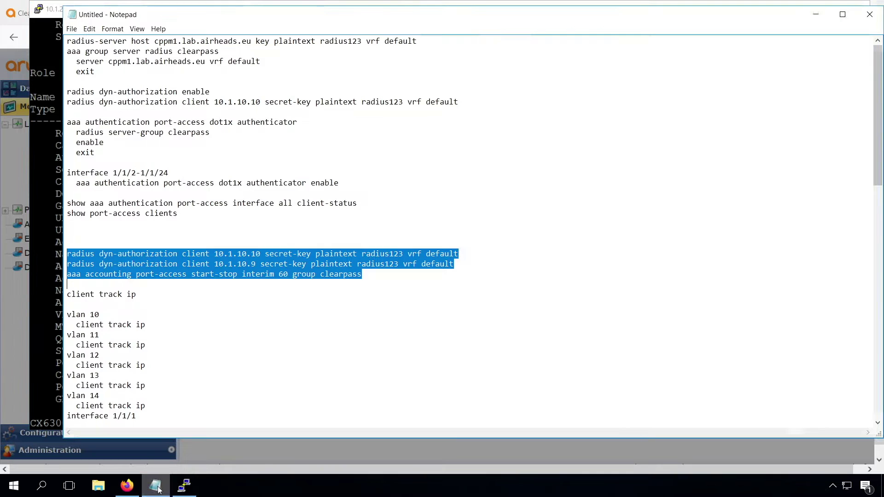
# Select the client track ip commands enabling VLANs 10–14 and disabling uplink 1/1/1.
pyautogui.click(218, 353)
pyautogui.press('Down')
pyautogui.press('Down')
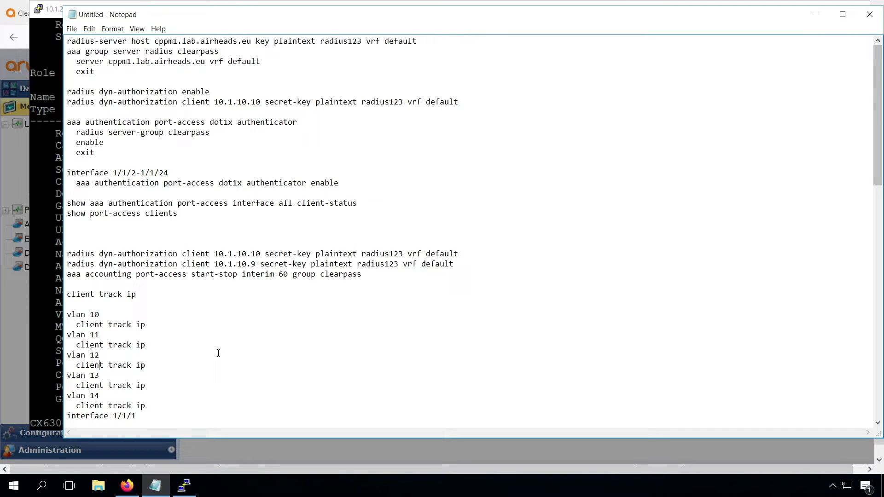
pyautogui.press('Down')
pyautogui.press('Down')
pyautogui.press('Down')
pyautogui.press('Down')
pyautogui.press('Down')
pyautogui.press('Down')
pyautogui.press('Down')
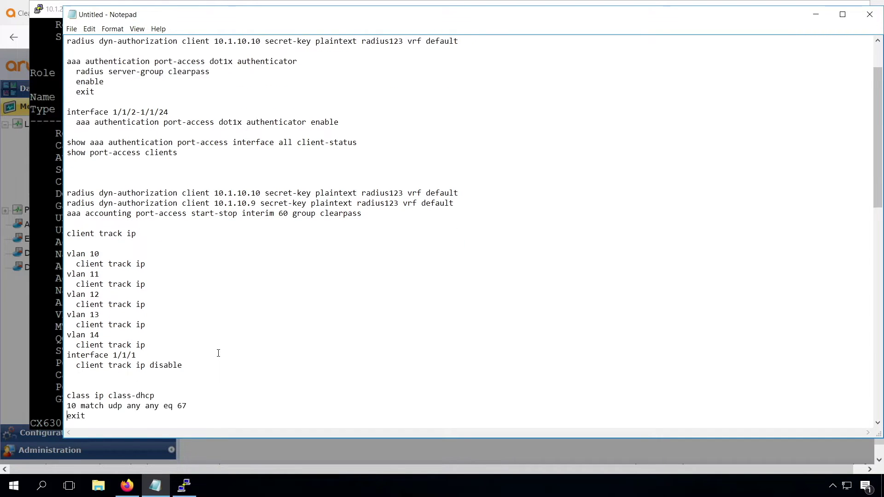
pyautogui.press('Up')
pyautogui.click(73, 228)
pyautogui.hotkey('shift', 'Down')
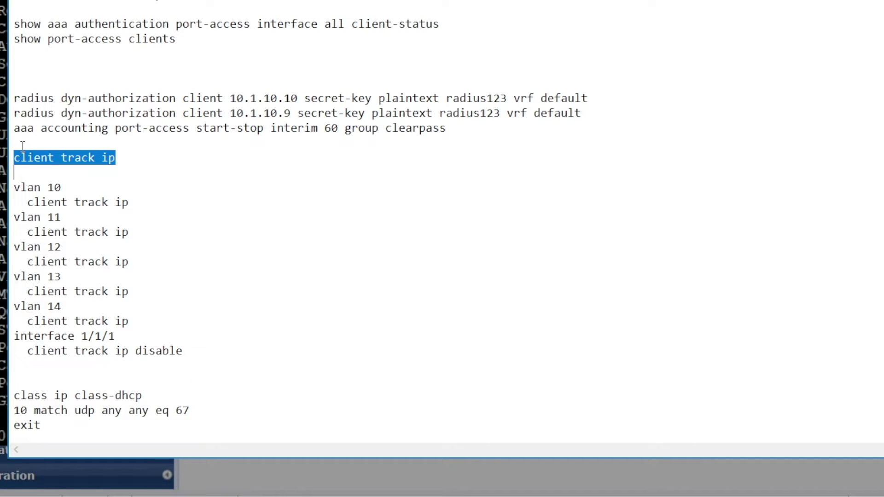
pyautogui.hotkey('shift', 'Down')
pyautogui.hotkey('shift', 'Down')
pyautogui.hotkey('shift', 'Down')
pyautogui.hotkey('shift', 'Down')
pyautogui.hotkey('shift', 'Down')
pyautogui.hotkey('shift', 'Down')
pyautogui.hotkey('shift', 'Down')
pyautogui.hotkey('shift', 'Down')
pyautogui.hotkey('shift', 'Down')
pyautogui.hotkey('shift', 'Down')
pyautogui.hotkey('shift', 'Down')
pyautogui.hotkey('shift', 'Down')
pyautogui.hotkey('shift', 'Down')
pyautogui.hotkey('ctrl', 'c')
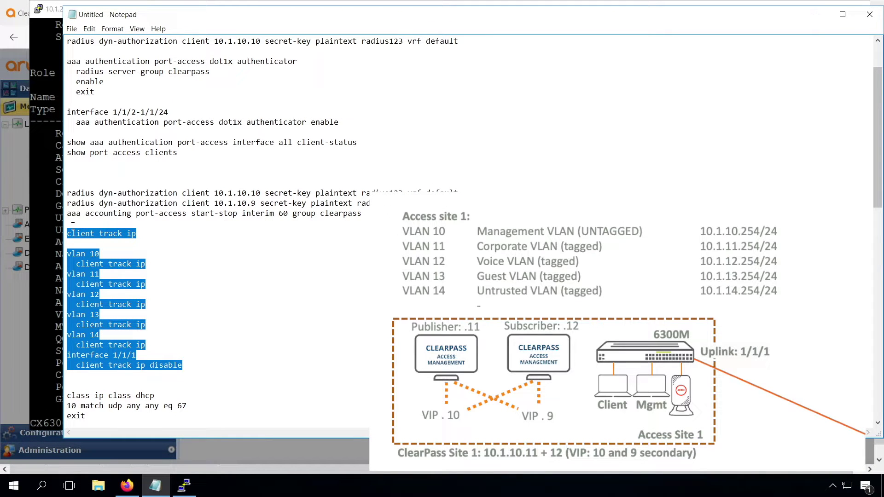
# Paste the client tracking commands on the switch, save with 'wr mem', and run 'show client ip'.
pyautogui.click(51, 287)
pyautogui.rightClick(50, 287)
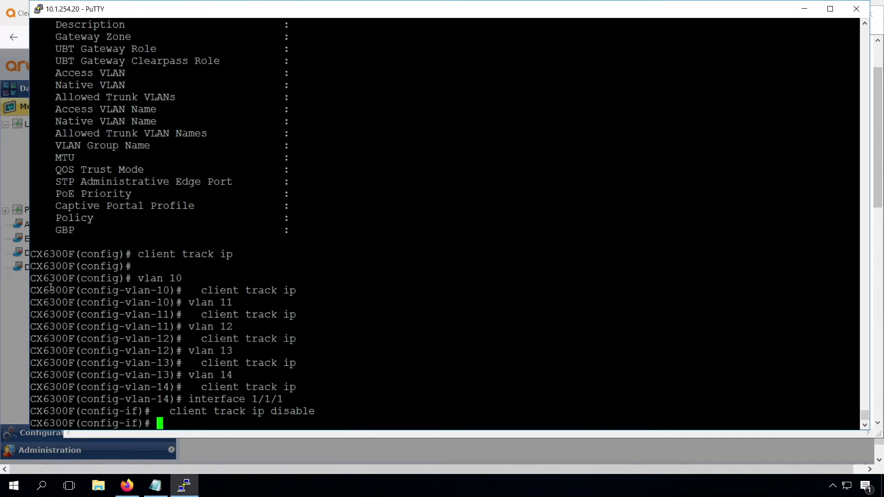
pyautogui.write('wr mem')
pyautogui.press('Return')
pyautogui.write('show client ip')
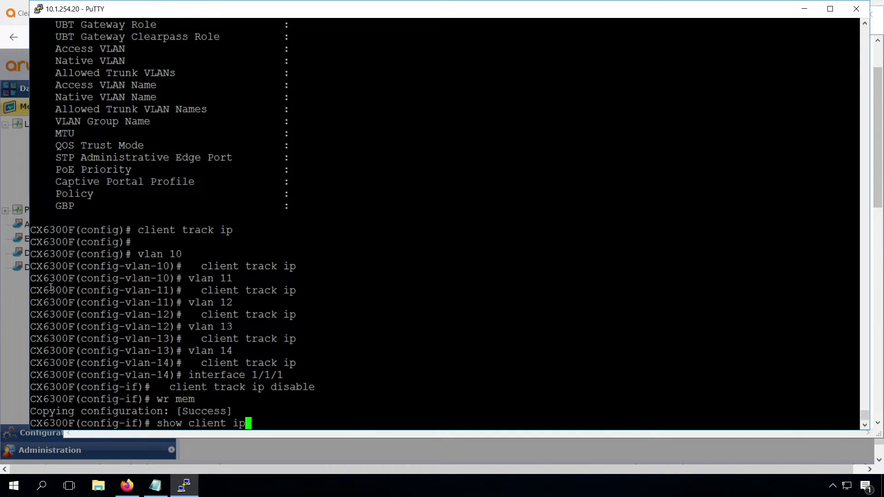
pyautogui.press('Return')
# Shut and re-enable port 1/1/3, then confirm client 10.1.11.100 appears in VLAN 11.
pyautogui.write('int 1/1/3')
pyautogui.press('Return')
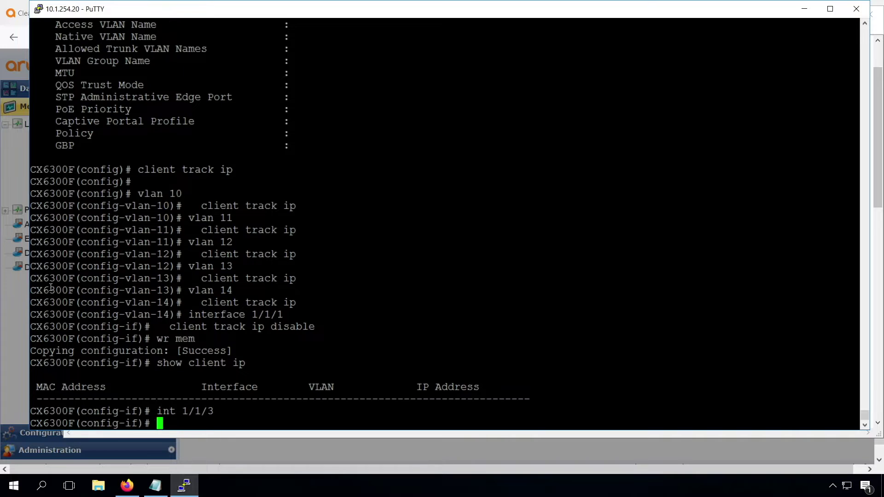
pyautogui.write('shut')
pyautogui.press('Return')
pyautogui.write('no shut')
pyautogui.press('Return')
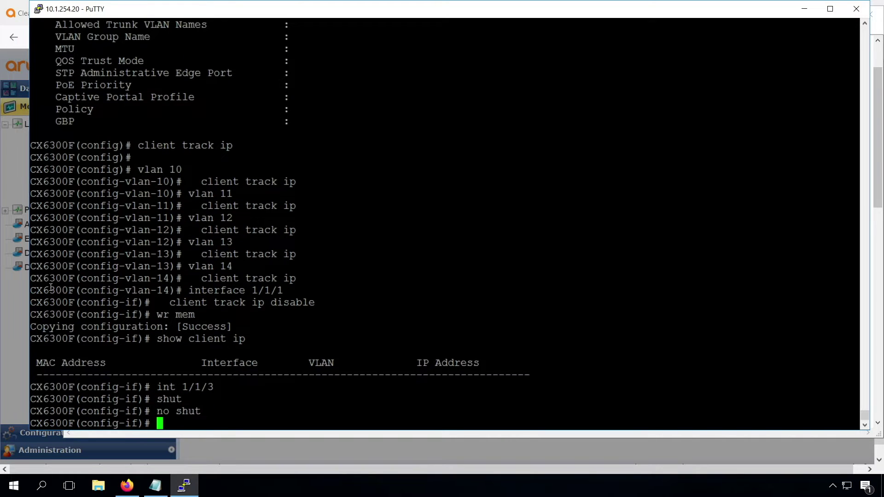
pyautogui.write('show client ip')
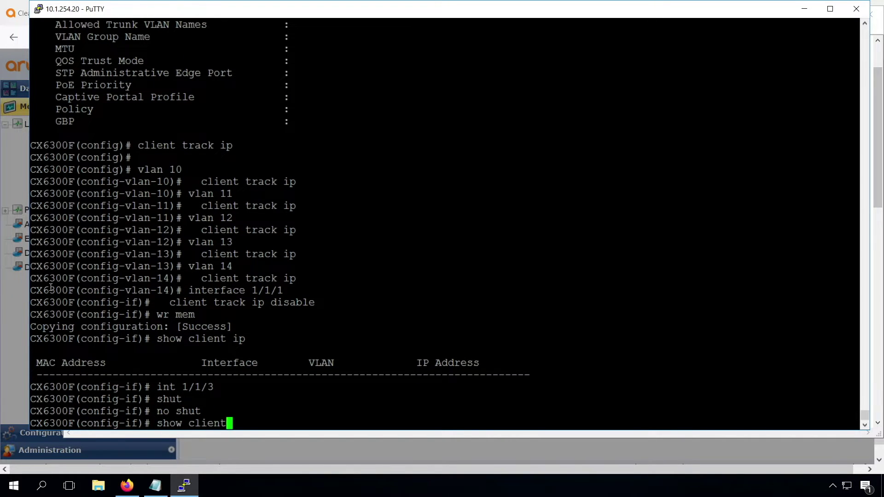
pyautogui.press('Return')
pyautogui.press('Up')
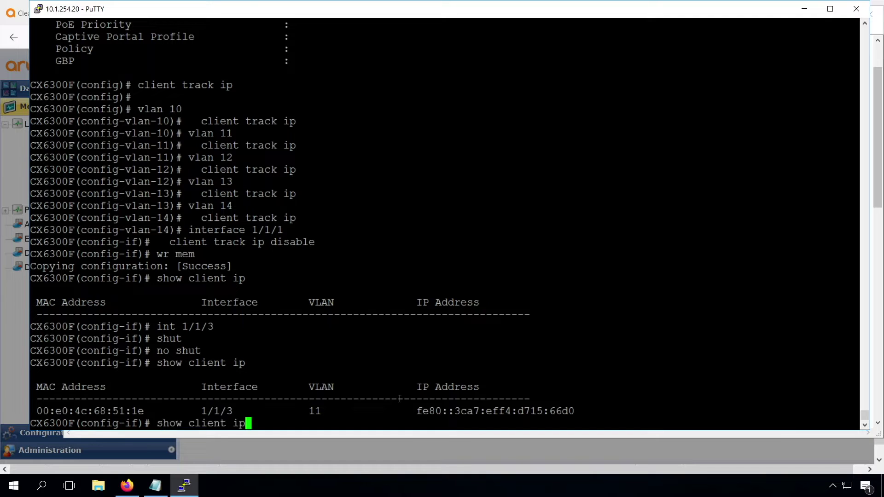
pyautogui.press('Return')
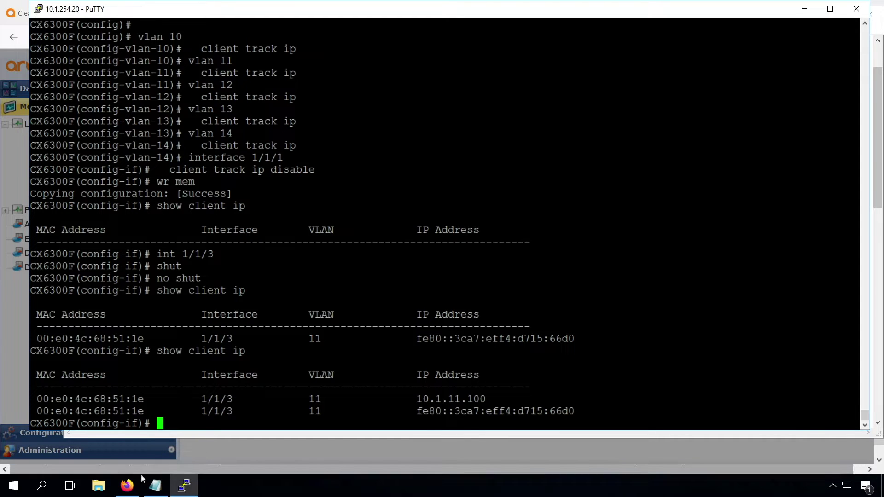
pyautogui.click(127, 484)
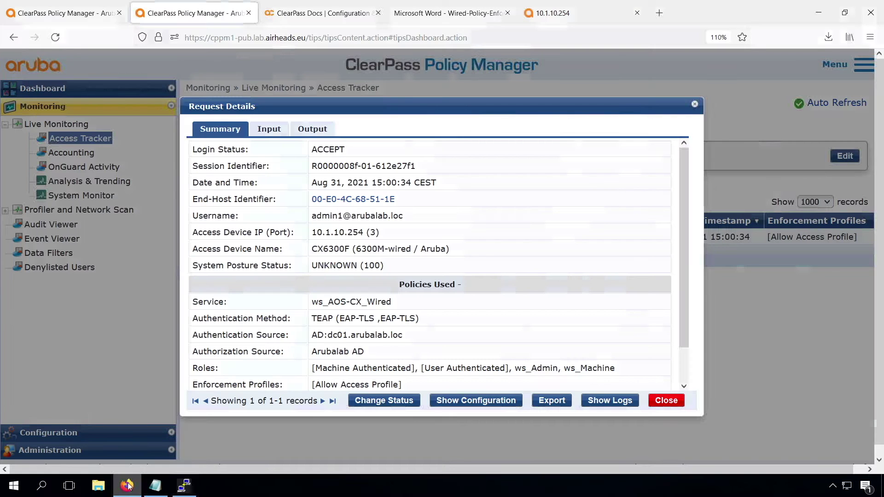
# Review the role-based enforcement rules of the ws_ArubaInstant_Wireless_802.1X service.
pyautogui.click(86, 13)
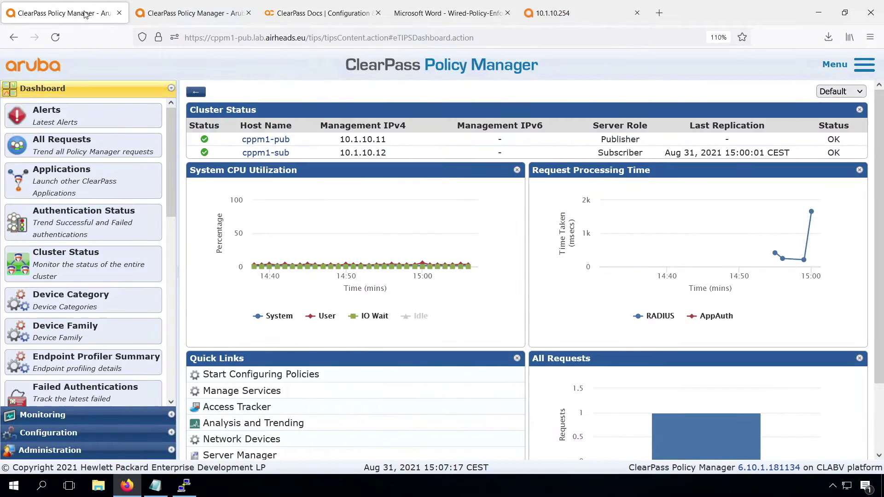
pyautogui.click(63, 434)
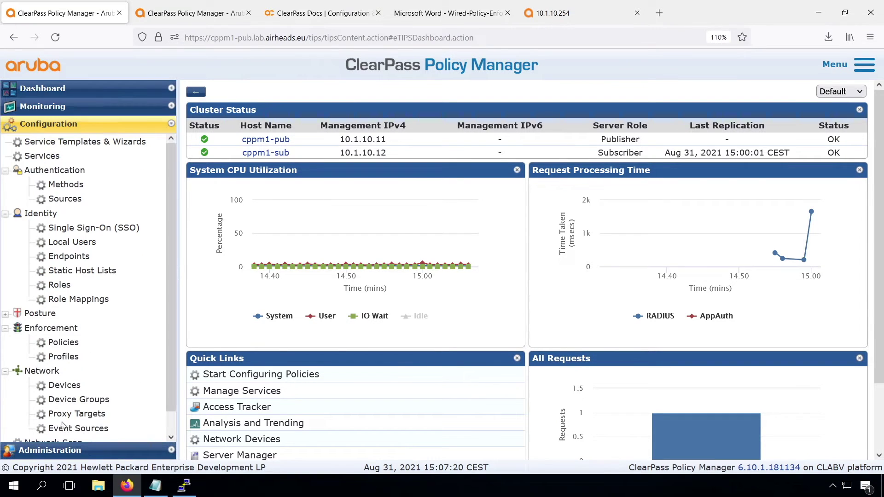
pyautogui.click(44, 156)
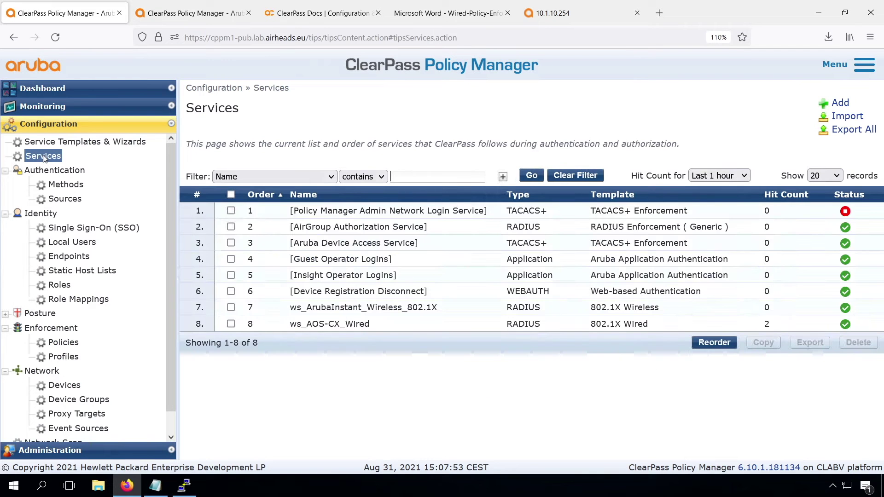
pyautogui.click(322, 307)
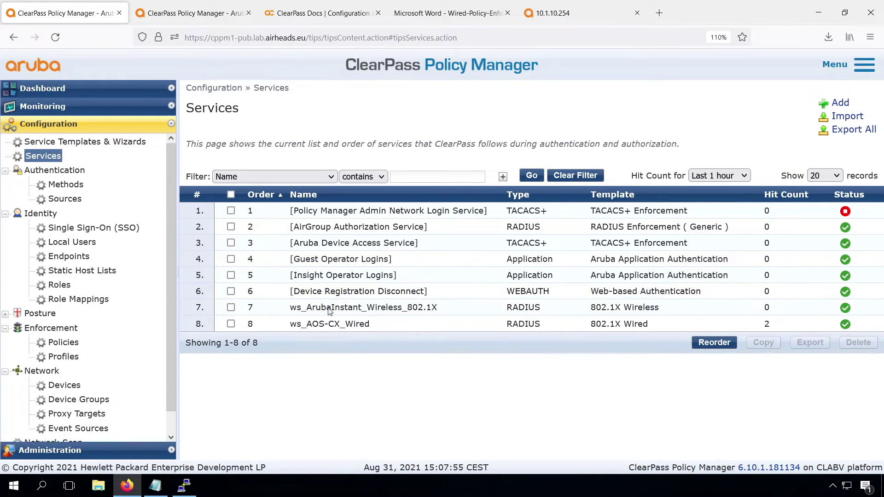
pyautogui.click(446, 129)
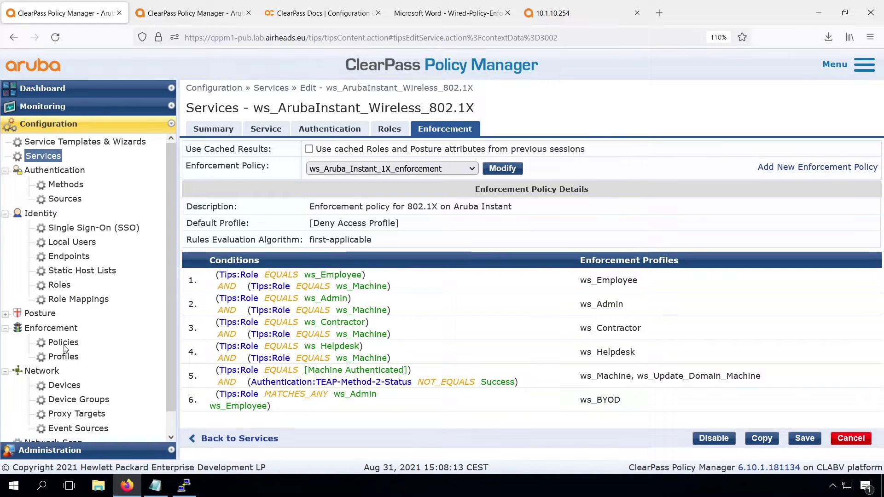
pyautogui.click(64, 343)
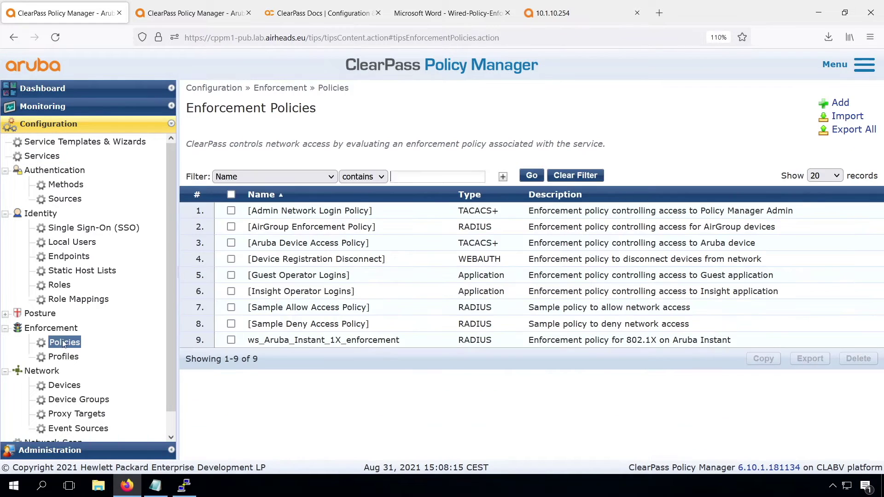
# Copy ws_Aruba_Instant_1X_enforcement and strip the Copy_of_ prefix from the copy's name.
pyautogui.click(231, 339)
pyautogui.click(763, 359)
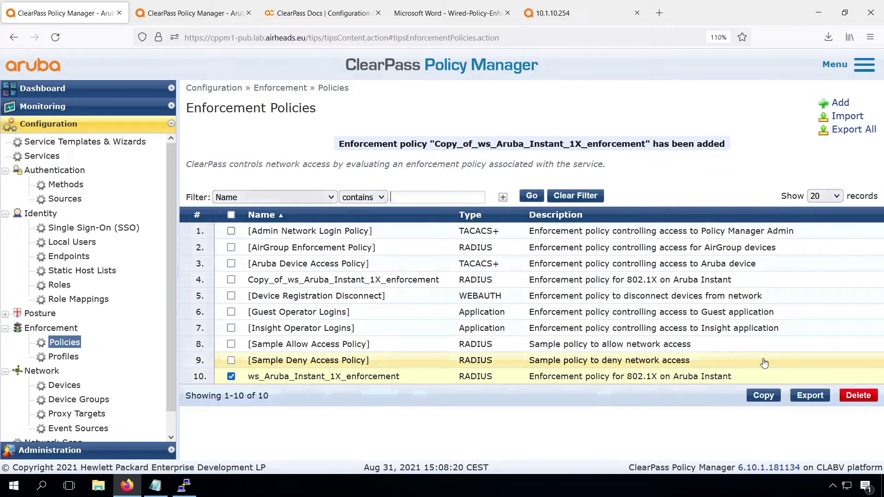
pyautogui.click(300, 278)
pyautogui.click(277, 129)
pyautogui.moveTo(343, 149); pyautogui.dragTo(276, 153)
pyautogui.press('BackSpace')
# Rename the copy ws_Aruba_AOS-CX_1X_enforcement with description 'AOS-CX Wired' and review its rules.
pyautogui.doubleClick(364, 148)
pyautogui.click(365, 149)
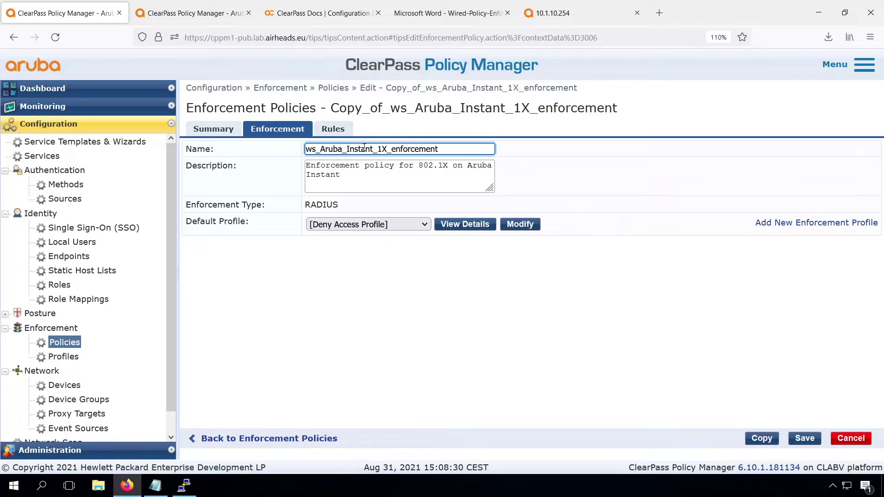
pyautogui.press('BackSpace')
pyautogui.press('BackSpace')
pyautogui.press('BackSpace')
pyautogui.press('BackSpace')
pyautogui.press('BackSpace')
pyautogui.press('BackSpace')
pyautogui.press('BackSpace')
pyautogui.write('AOS-CX-')
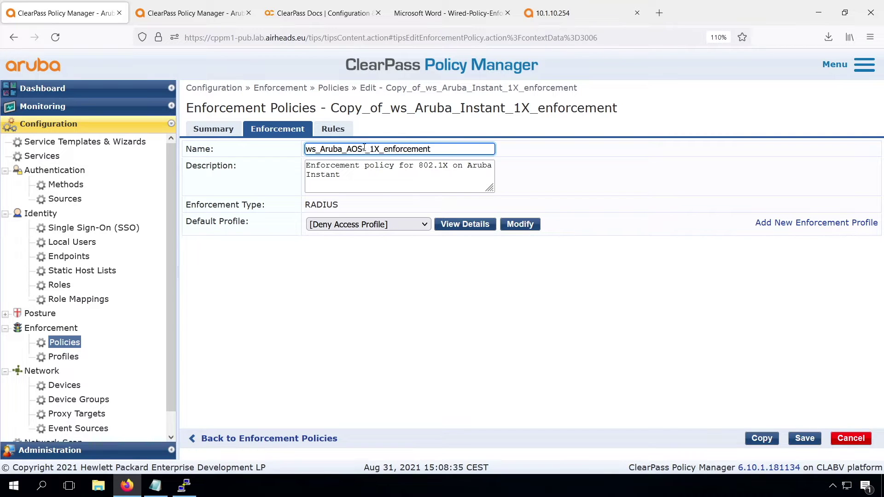
pyautogui.press('BackSpace')
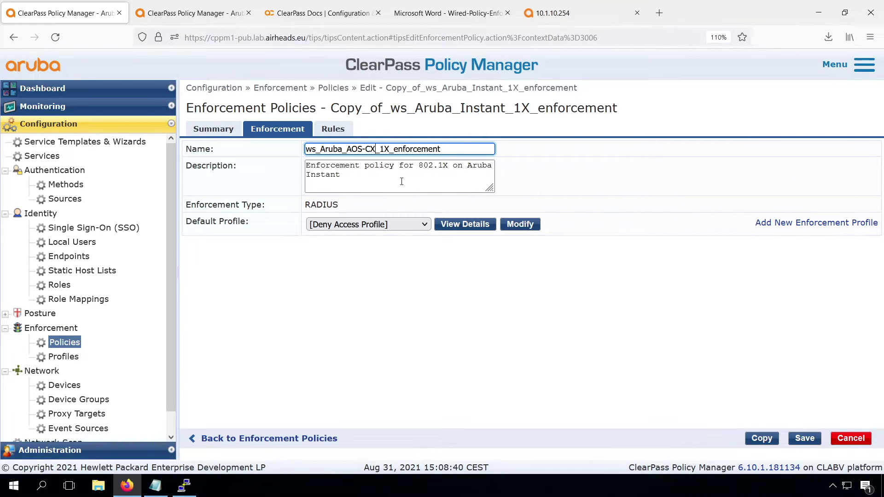
pyautogui.doubleClick(329, 174)
pyautogui.write('AOS-CX Wired')
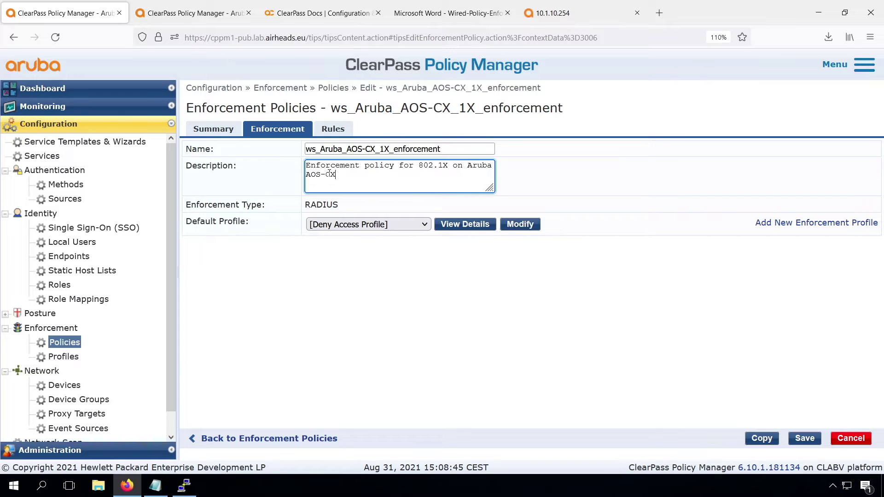
pyautogui.click(335, 130)
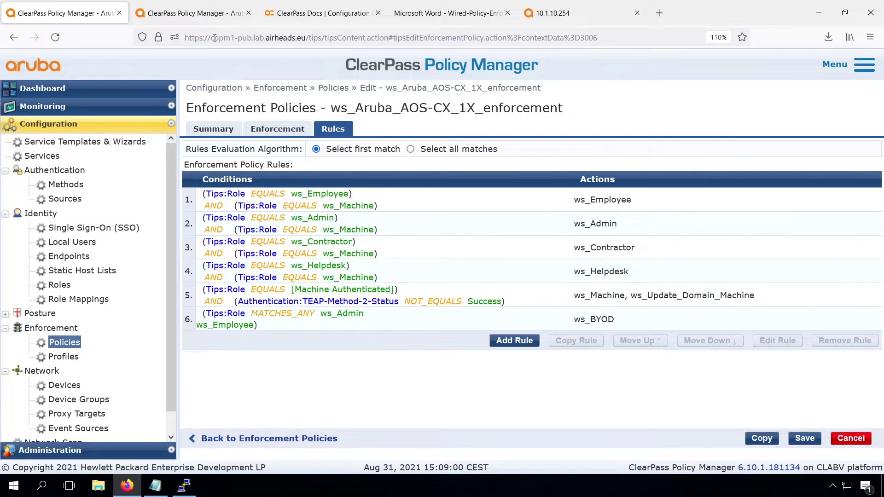
pyautogui.click(204, 15)
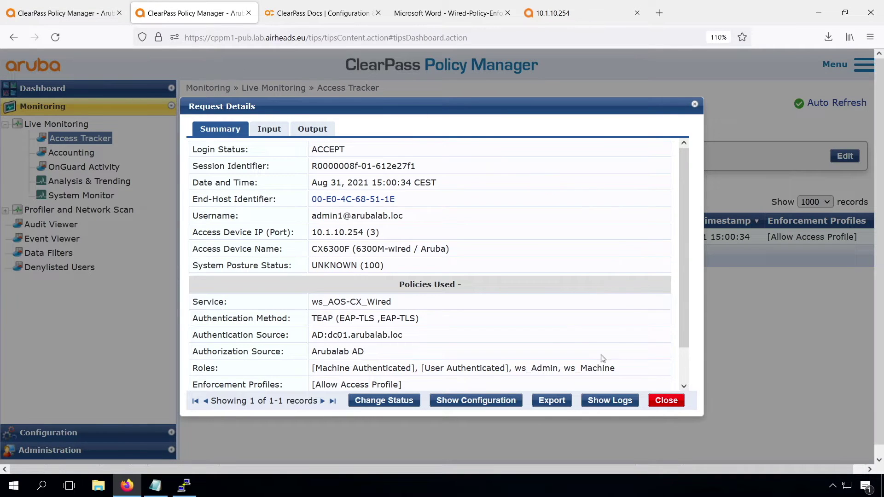
# Close the Request Details dialog and sign the Windows user out via the Start menu.
pyautogui.click(666, 401)
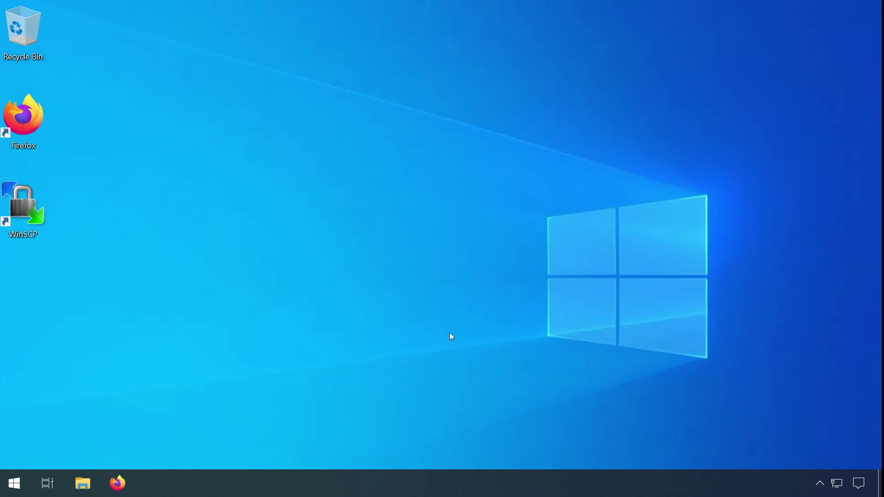
pyautogui.click(19, 482)
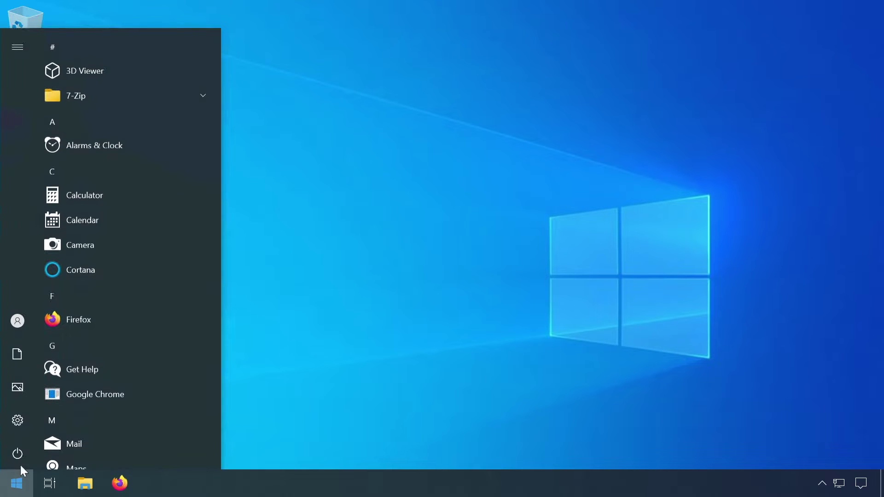
pyautogui.click(18, 324)
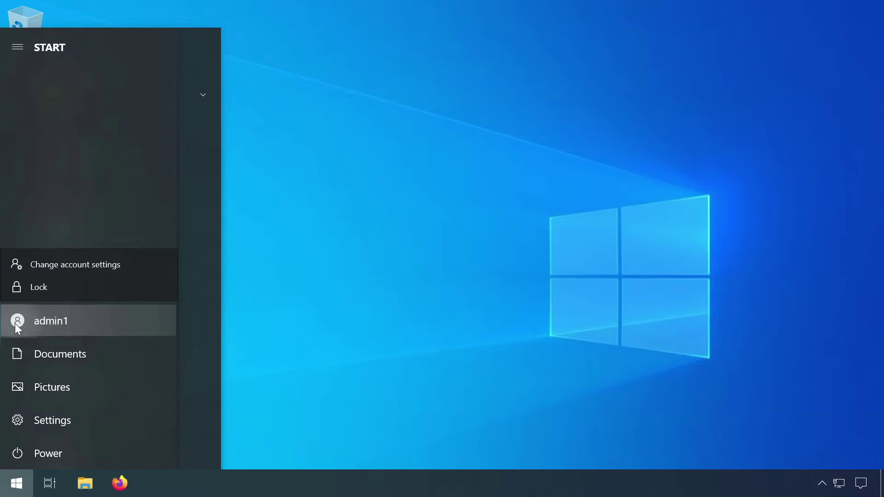
pyautogui.click(61, 257)
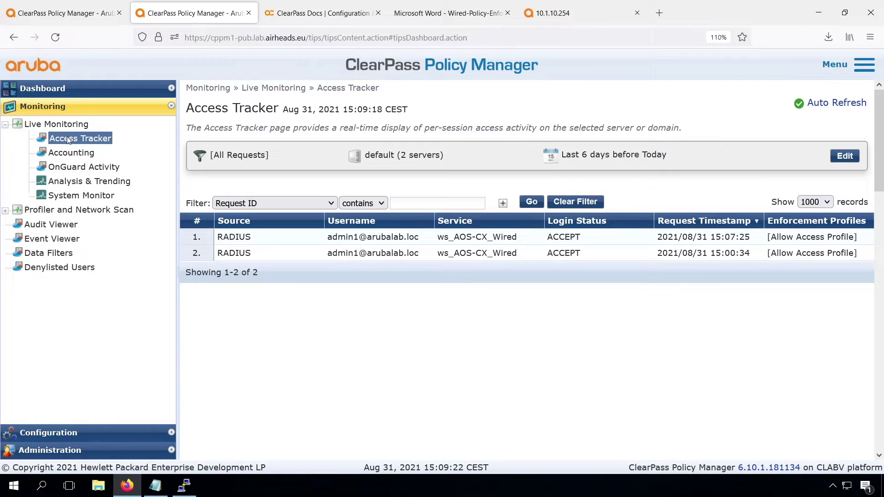
# Refresh Access Tracker and inspect the newest machine request's TEAP computed attributes.
pyautogui.click(67, 139)
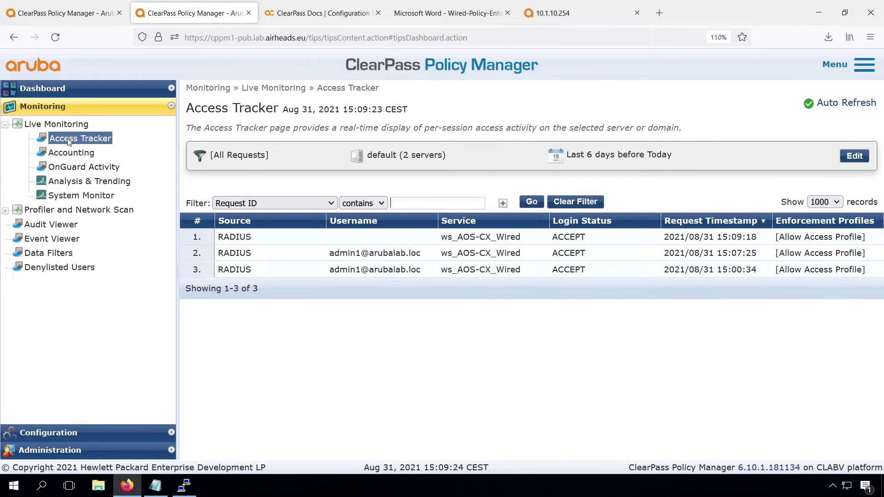
pyautogui.click(360, 242)
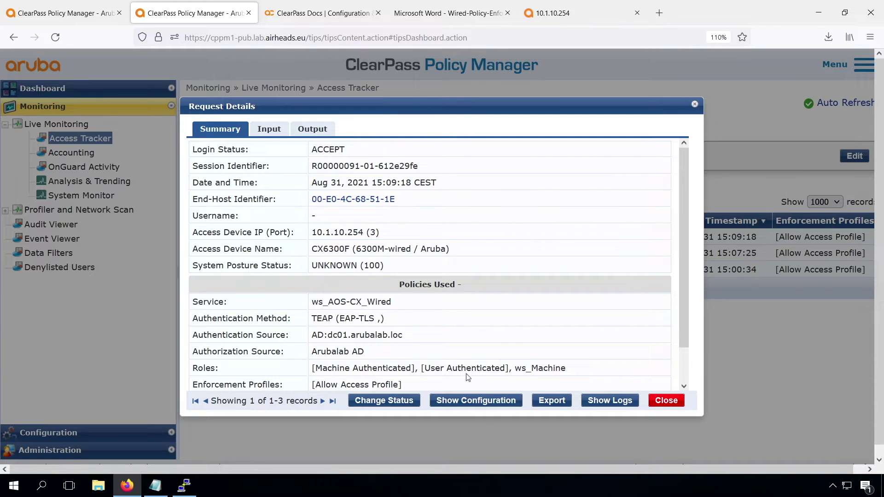
pyautogui.click(274, 133)
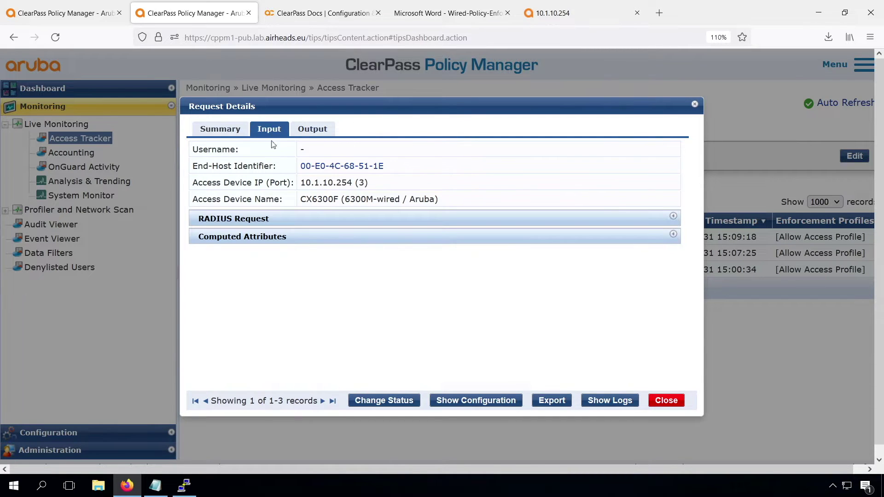
pyautogui.click(245, 239)
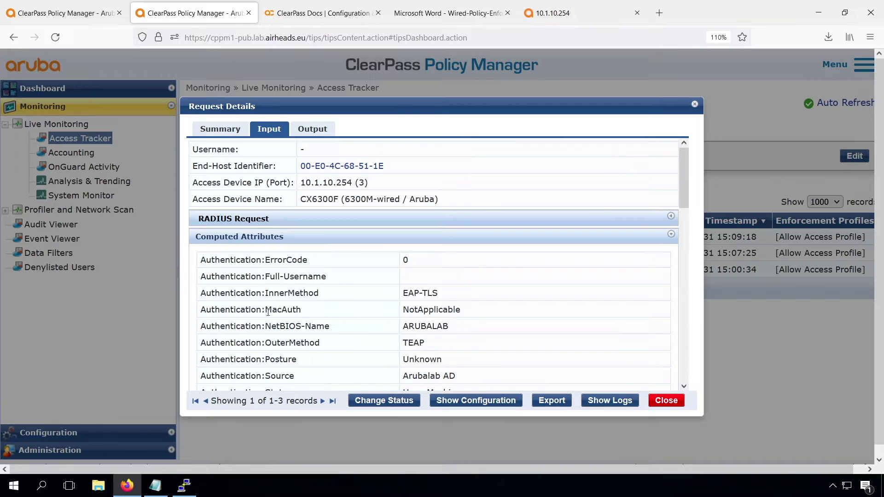
pyautogui.scroll(-6, 268, 312)
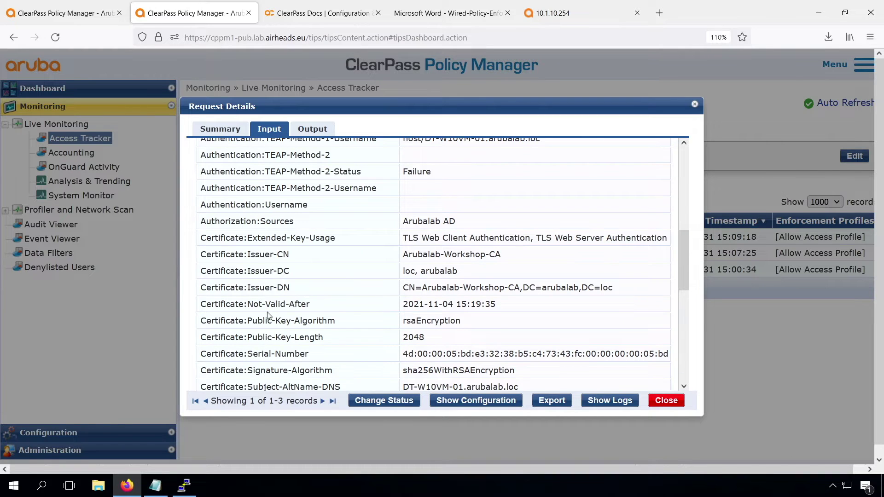
pyautogui.scroll(1, 268, 314)
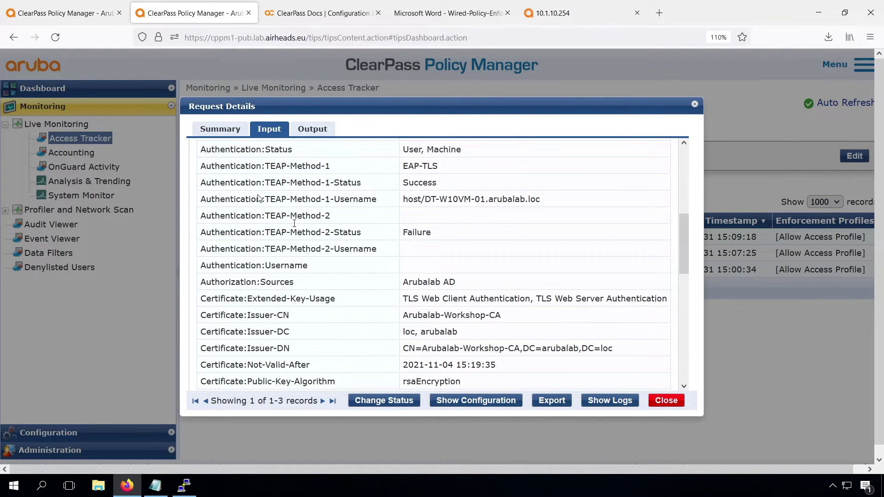
pyautogui.click(94, 14)
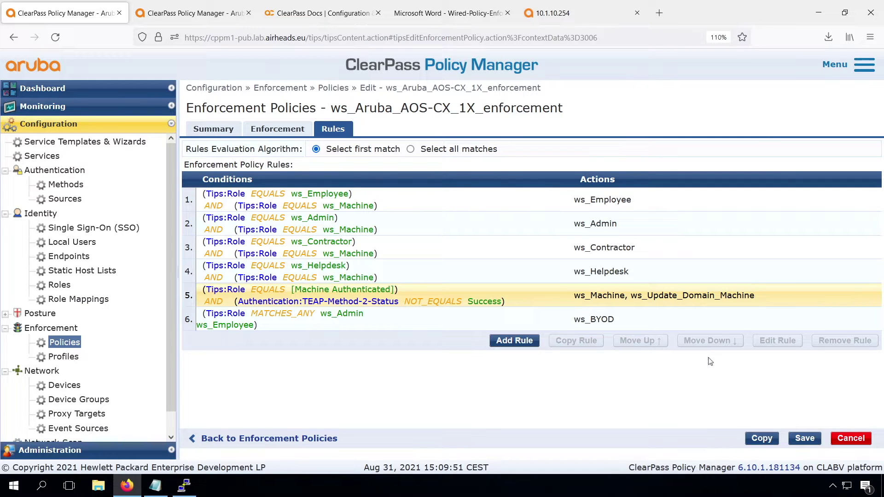
# Save ws_Aruba_AOS-CX_1X_enforcement, then select it as ws_AOS-CX_Wired's enforcement policy and save the service.
pyautogui.click(803, 438)
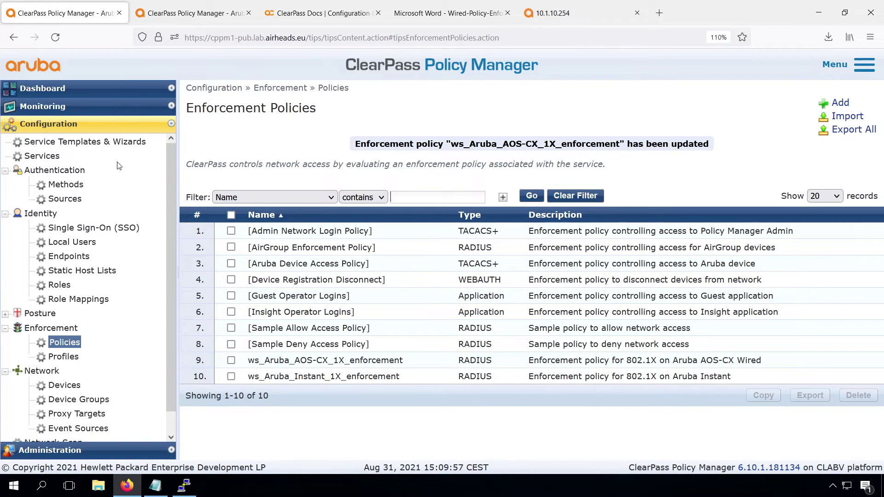
pyautogui.click(43, 156)
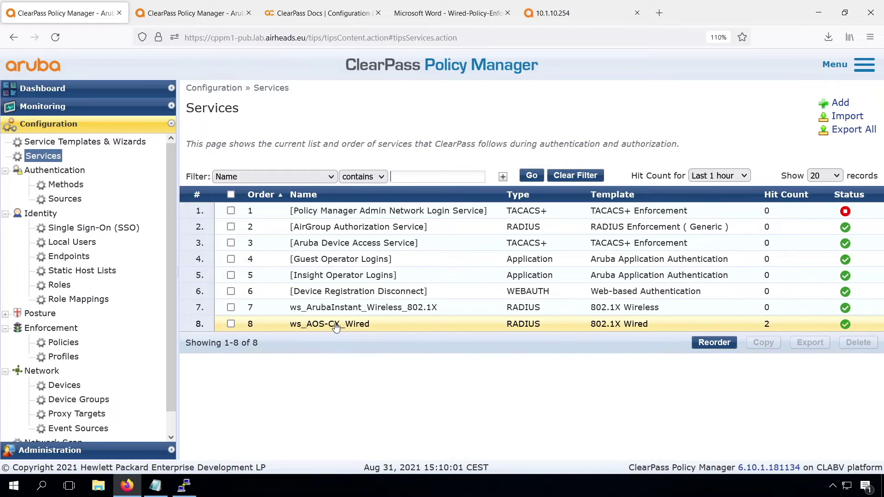
pyautogui.click(336, 324)
pyautogui.click(445, 129)
pyautogui.click(437, 169)
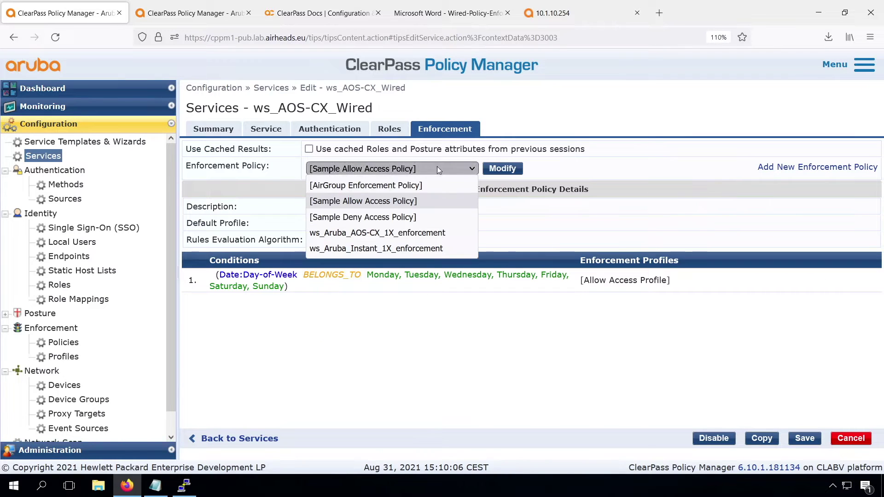
pyautogui.click(378, 233)
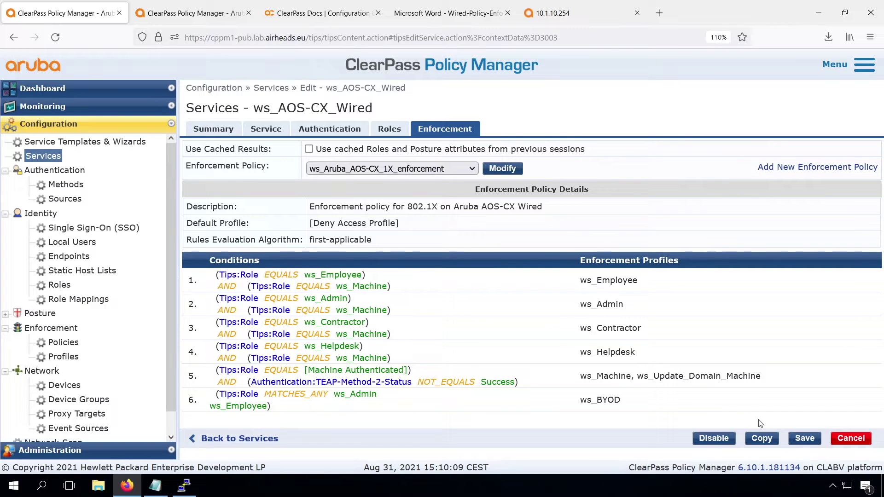
pyautogui.click(803, 439)
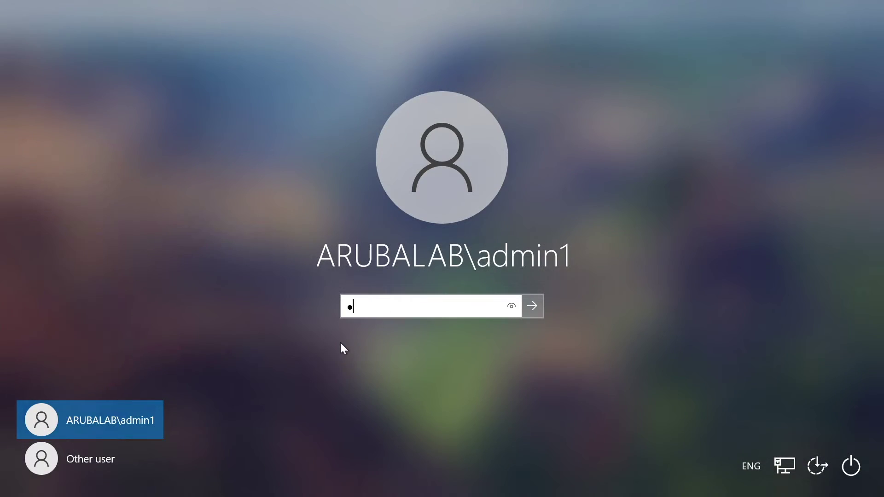
# Sign back in on the Windows client and check the new ws_Admin-enforced wired request in Access Tracker.
pyautogui.press('Return')
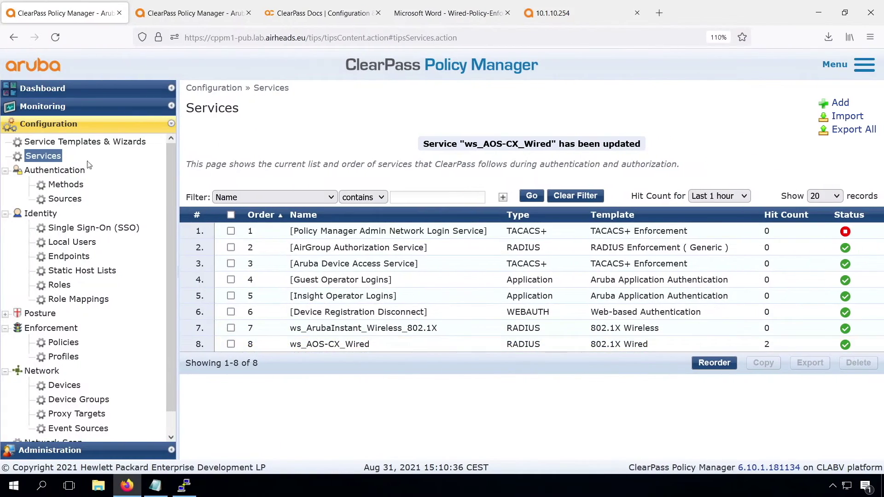
pyautogui.hotkey('ctrl', 'Tab')
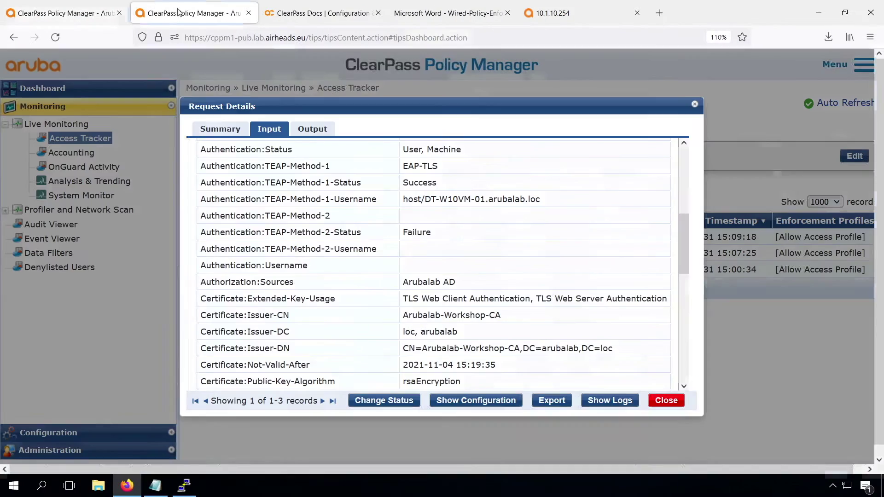
pyautogui.click(667, 401)
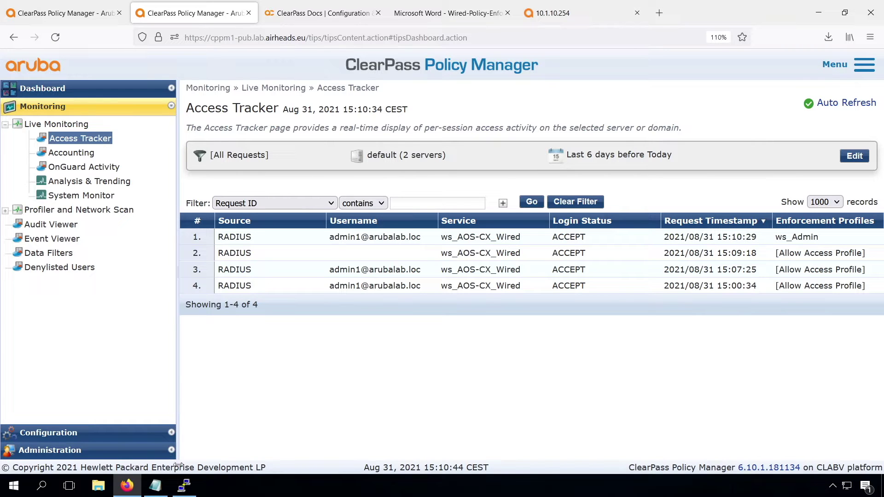
pyautogui.click(185, 485)
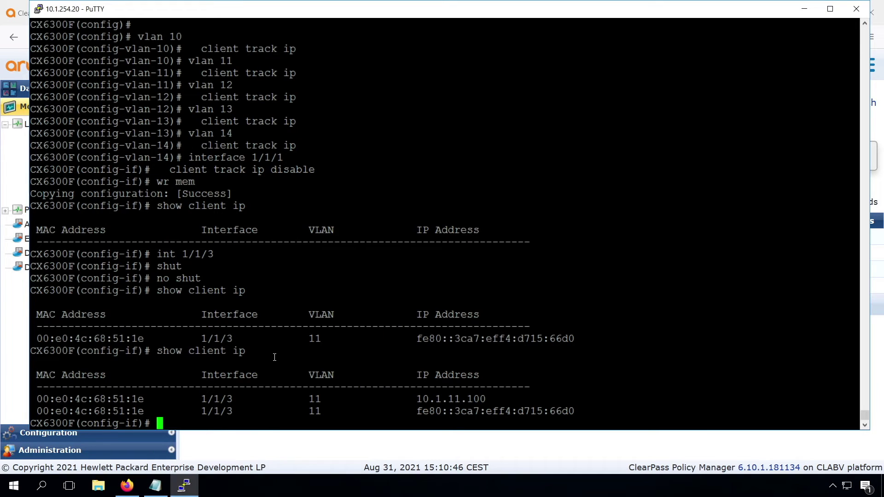
# Confirm the client on port 1/1/3 fails with no role, then exit interface mode.
pyautogui.write('show port-')
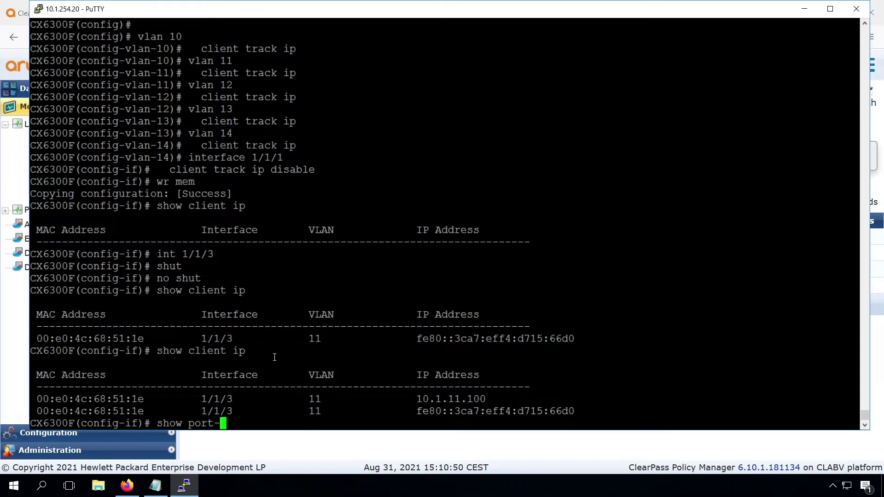
pyautogui.write('access client')
pyautogui.press('Return')
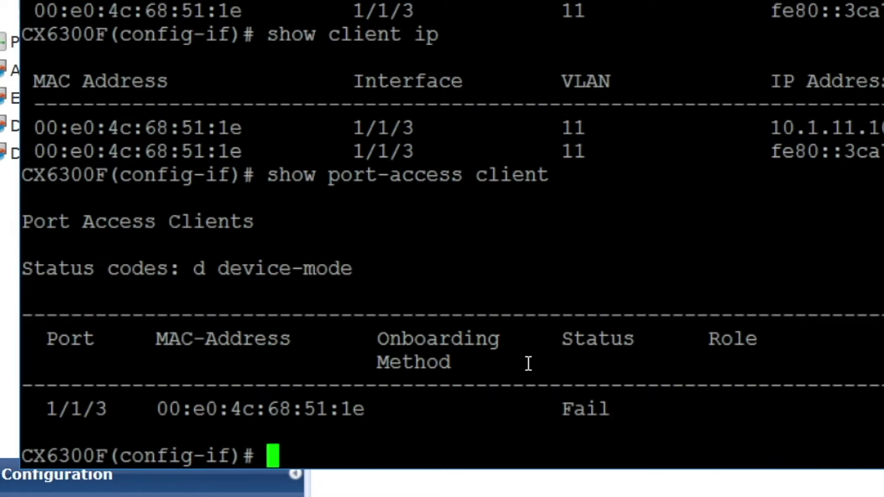
pyautogui.write('exit')
pyautogui.press('Return')
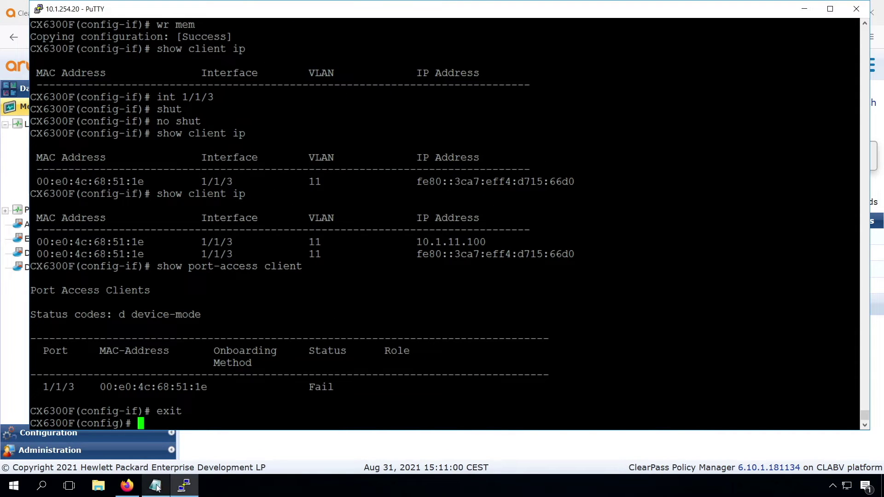
# Locate the port-access role block in the Notepad configuration notes.
pyautogui.click(156, 487)
pyautogui.click(229, 334)
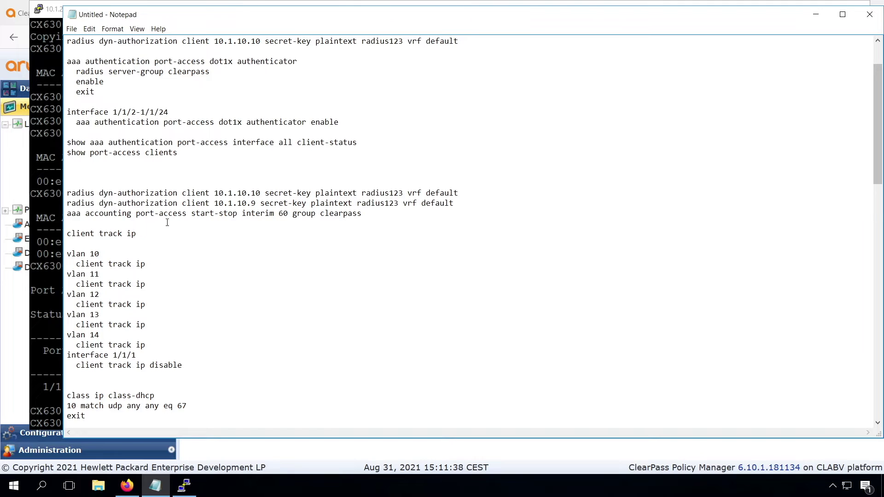
pyautogui.scroll(-11, 167, 222)
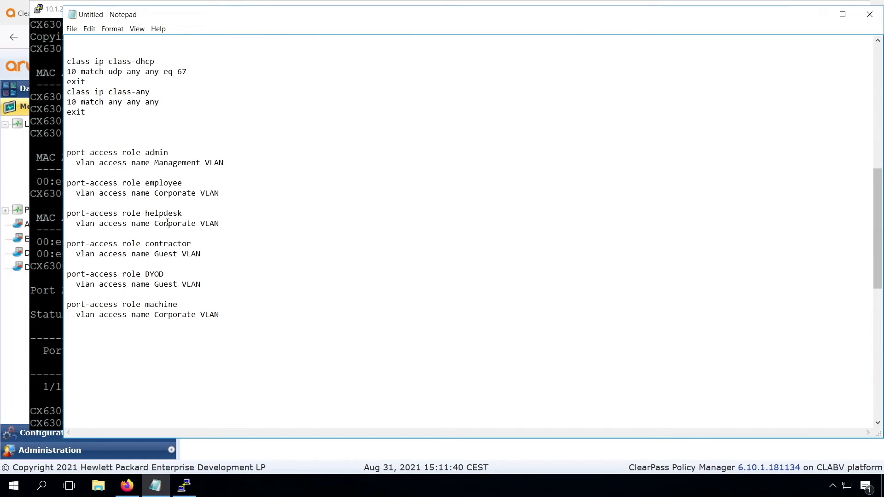
pyautogui.click(144, 136)
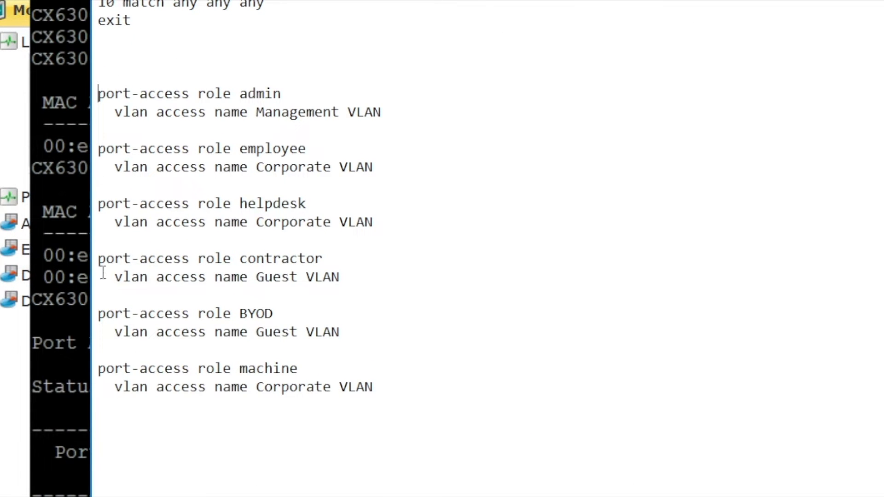
pyautogui.click(68, 304)
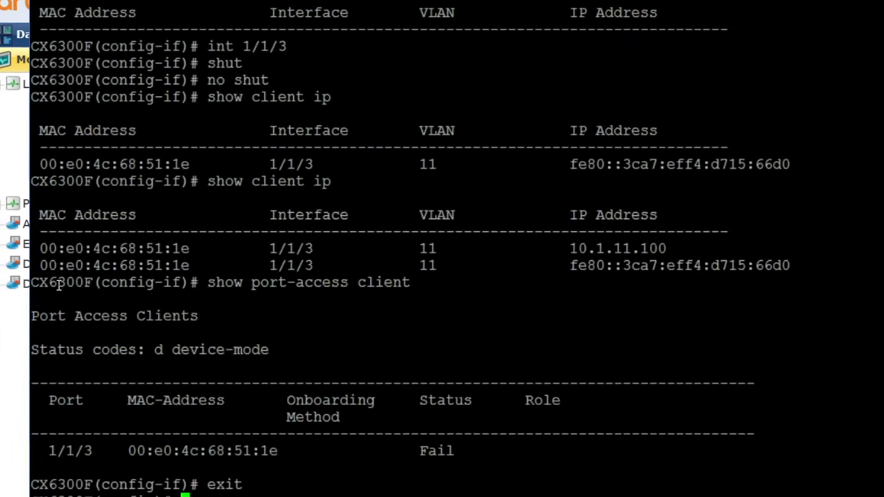
# List the switch's VLANs with show vlan and page through the show run output.
pyautogui.write('show vlan')
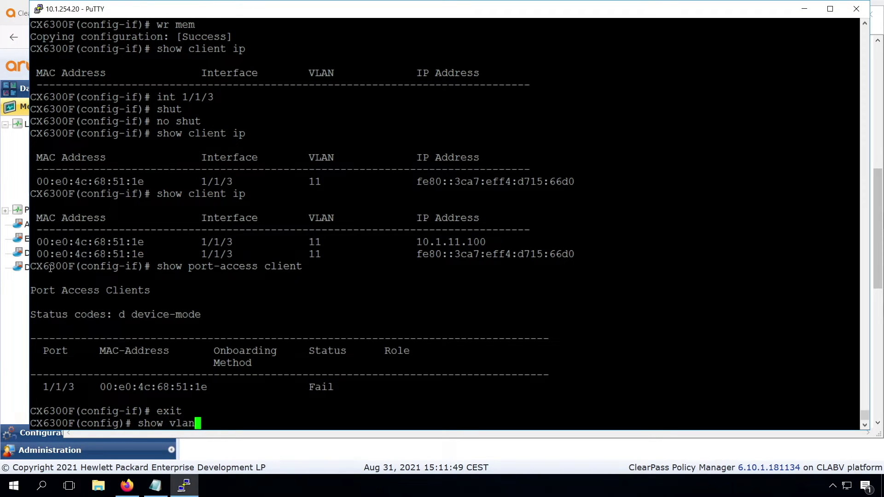
pyautogui.press('Return')
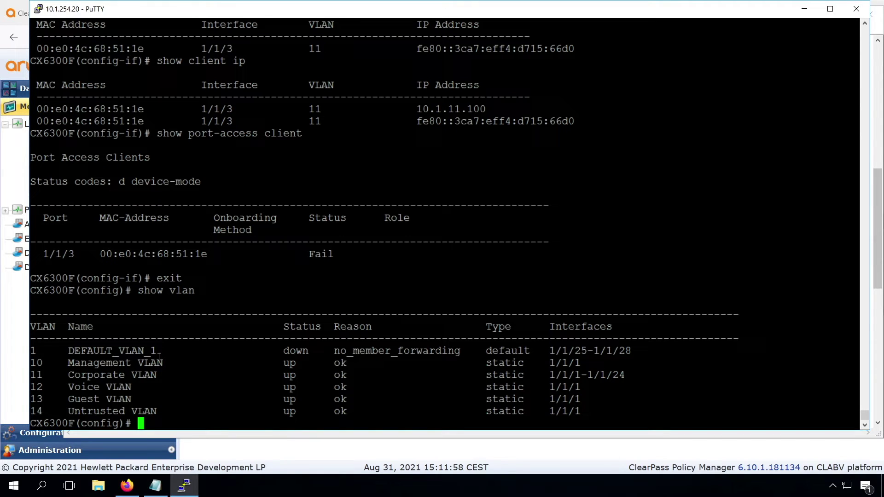
pyautogui.write('show run')
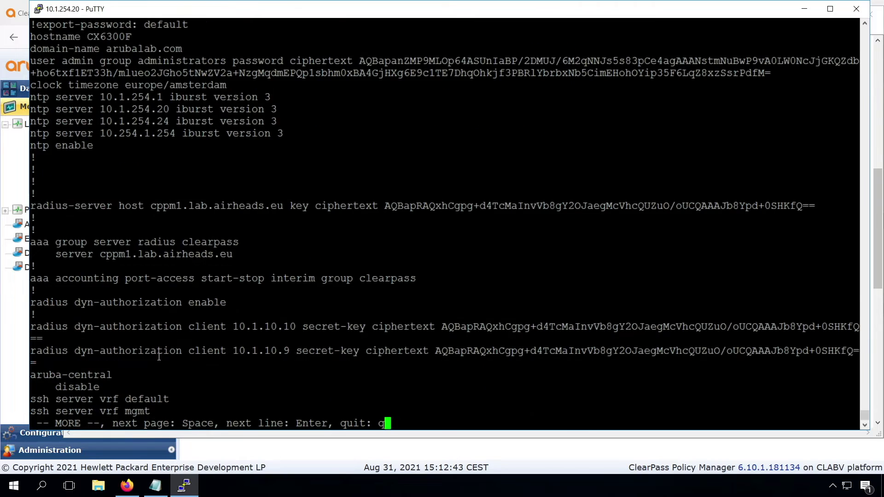
pyautogui.press('space')
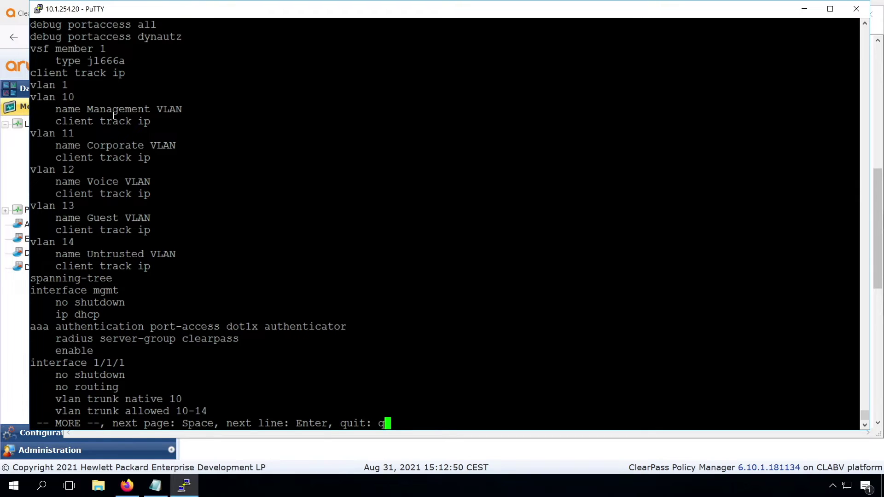
pyautogui.press('q')
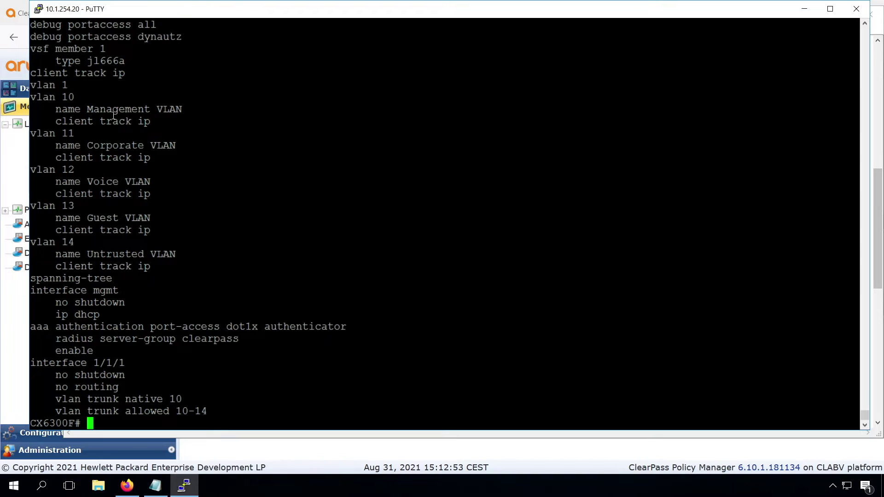
pyautogui.click(158, 483)
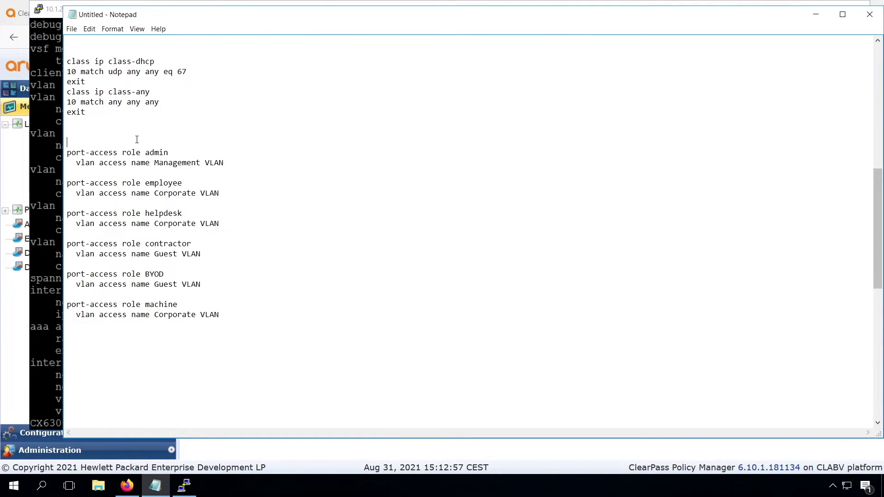
# Copy the port-access roles admin through machine, then enter conf t on the switch.
pyautogui.hotkey('shift', 'Down')
pyautogui.hotkey('shift', 'Down')
pyautogui.hotkey('shift', 'Down')
pyautogui.hotkey('shift', 'Down')
pyautogui.hotkey('shift', 'Down')
pyautogui.hotkey('shift', 'Down')
pyautogui.hotkey('shift', 'Down')
pyautogui.hotkey('shift', 'Down')
pyautogui.hotkey('shift', 'Down')
pyautogui.hotkey('shift', 'Down')
pyautogui.hotkey('shift', 'Down')
pyautogui.hotkey('shift', 'Down')
pyautogui.hotkey('shift', 'Down')
pyautogui.hotkey('shift', 'Down')
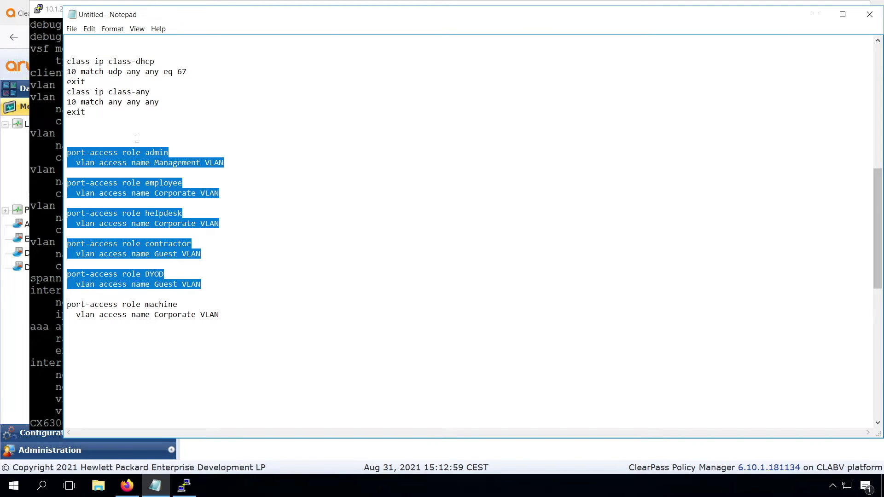
pyautogui.hotkey('shift', 'Down')
pyautogui.hotkey('shift', 'Down')
pyautogui.hotkey('ctrl', 'c')
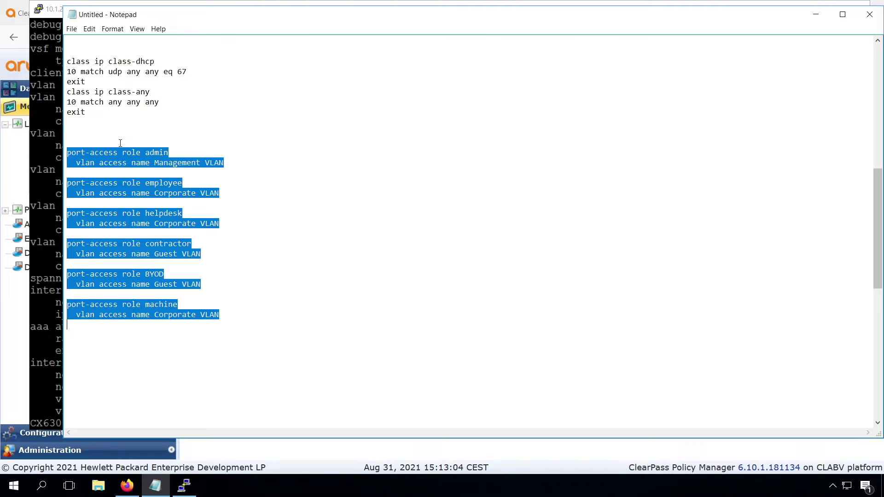
pyautogui.click(60, 240)
pyautogui.write('co')
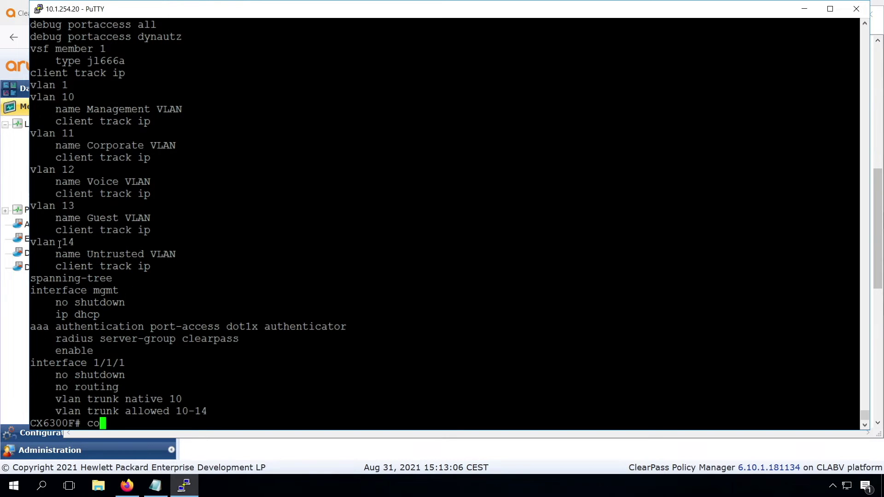
pyautogui.write('nf t')
pyautogui.press('Return')
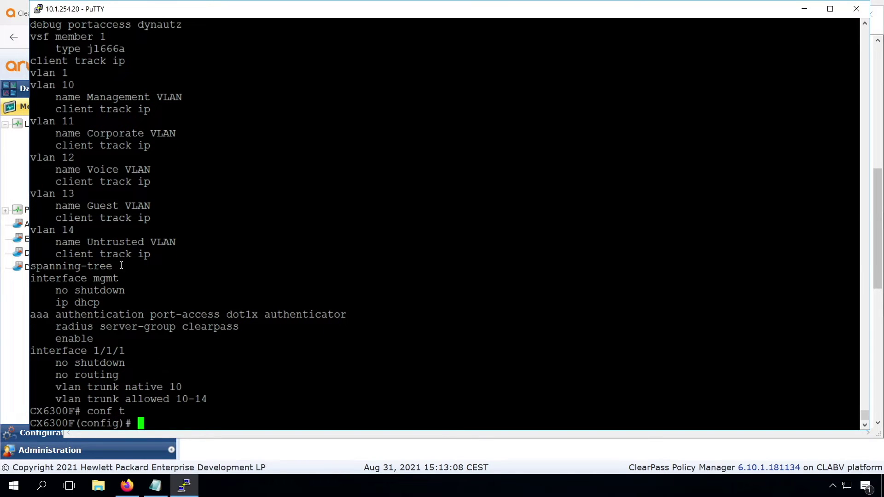
# Paste the six port-access role commands into the switch and re-enter configuration mode.
pyautogui.rightClick(146, 280)
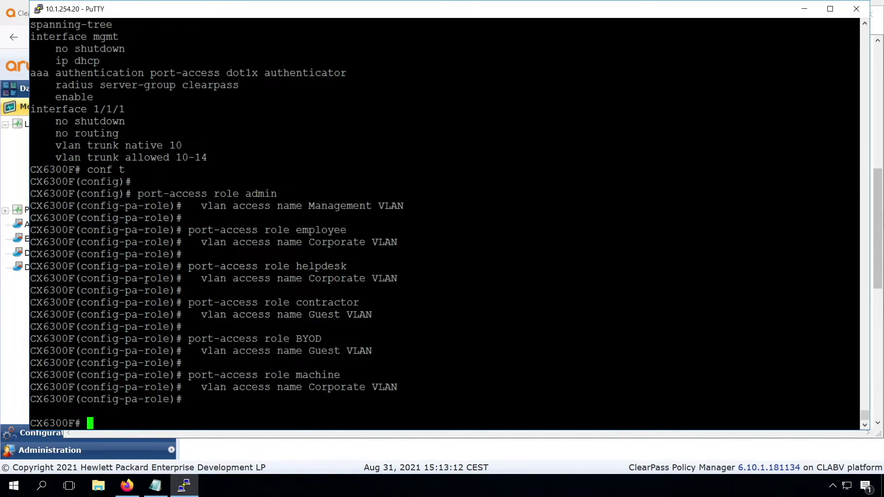
pyautogui.write('conf t')
pyautogui.press('Return')
# Bounce interface 1/1/3 with shut and no shut to force reauthentication.
pyautogui.write('int 1/1/1')
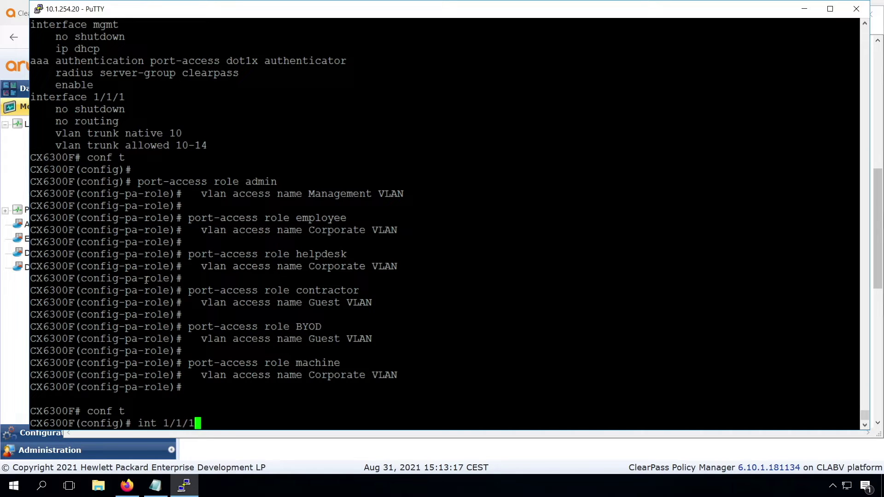
pyautogui.press('BackSpace')
pyautogui.write('3')
pyautogui.press('Return')
pyautogui.write('shut')
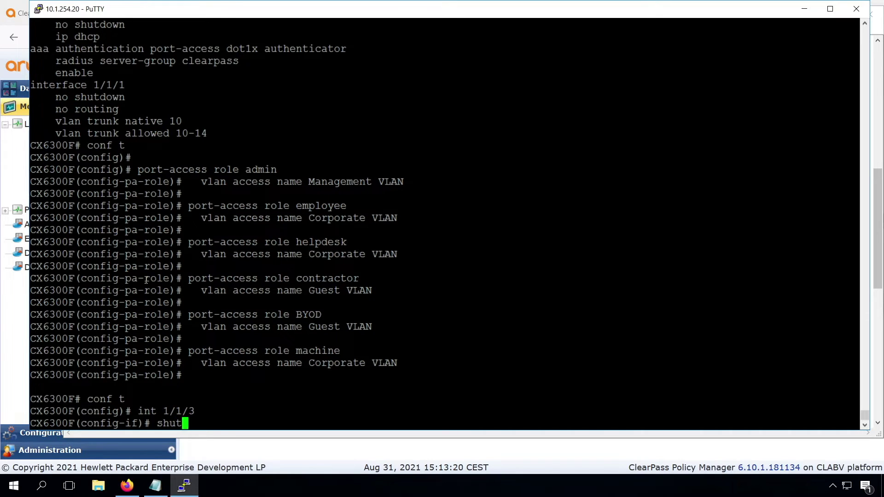
pyautogui.press('Return')
pyautogui.write('no shut')
pyautogui.press('Return')
# Confirm the 1/1/3 client is dot1x-authenticated with role admin in VLAN 10.
pyautogui.write('show p')
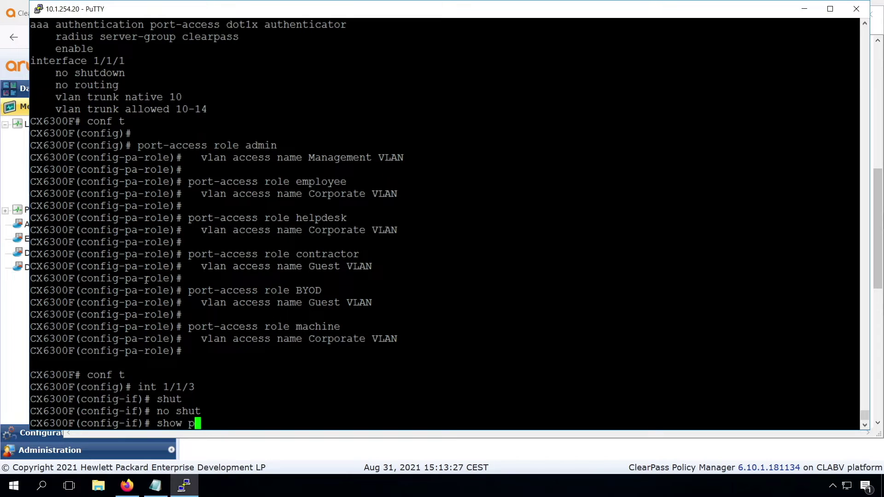
pyautogui.write('ort-access clients')
pyautogui.press('Return')
pyautogui.press('Up')
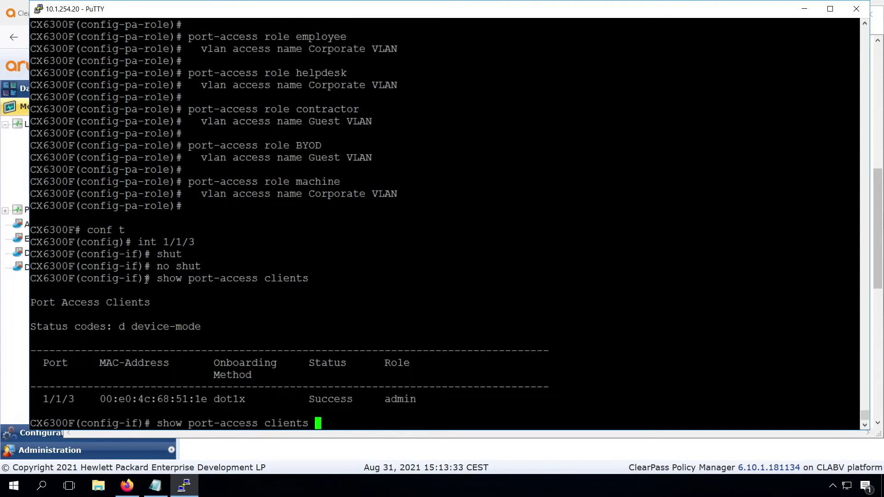
pyautogui.write('detail')
pyautogui.press('Return')
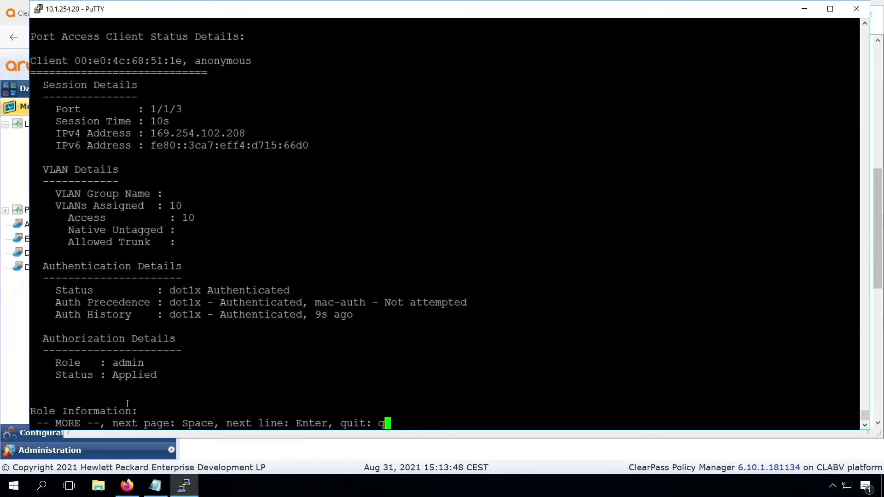
pyautogui.press('space')
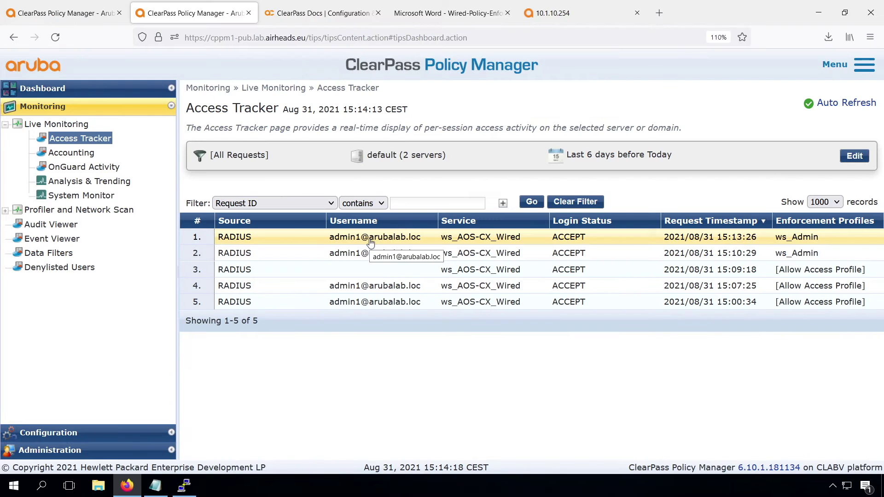
# Copy the User-Name attribute from the latest request's RADIUS input attributes, then close the details.
pyautogui.click(371, 243)
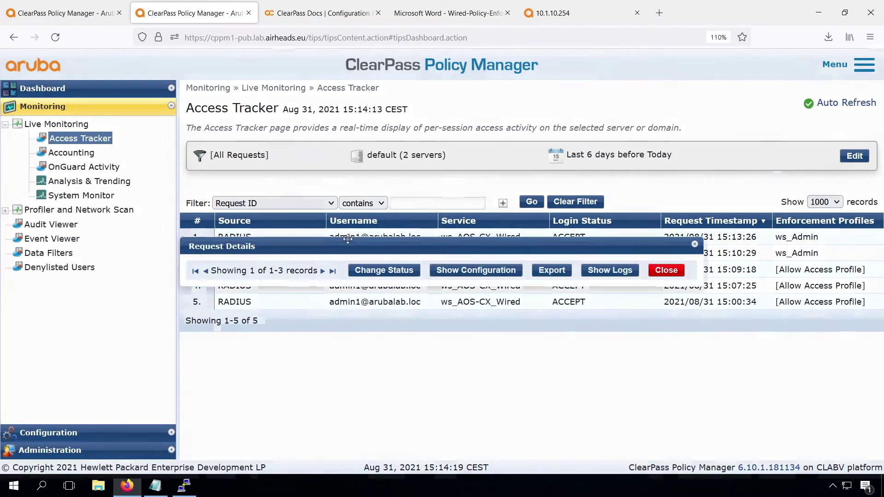
pyautogui.click(269, 129)
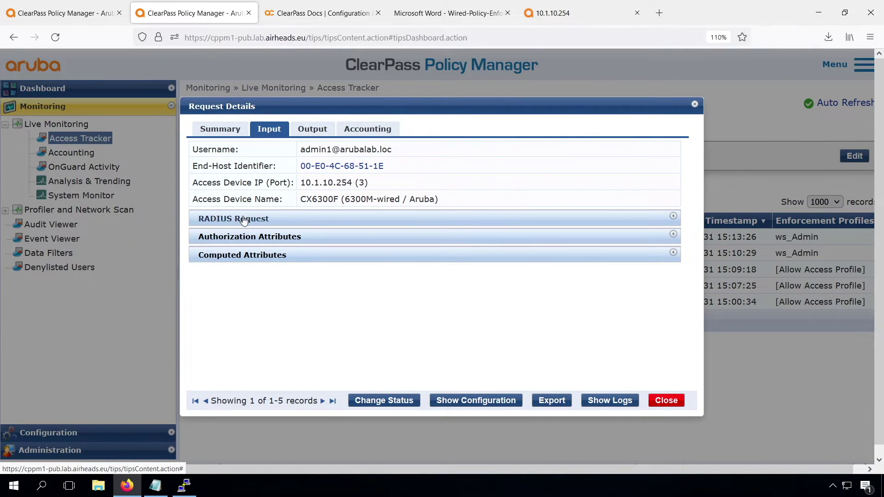
pyautogui.click(244, 218)
pyautogui.moveTo(201, 374); pyautogui.dragTo(293, 378)
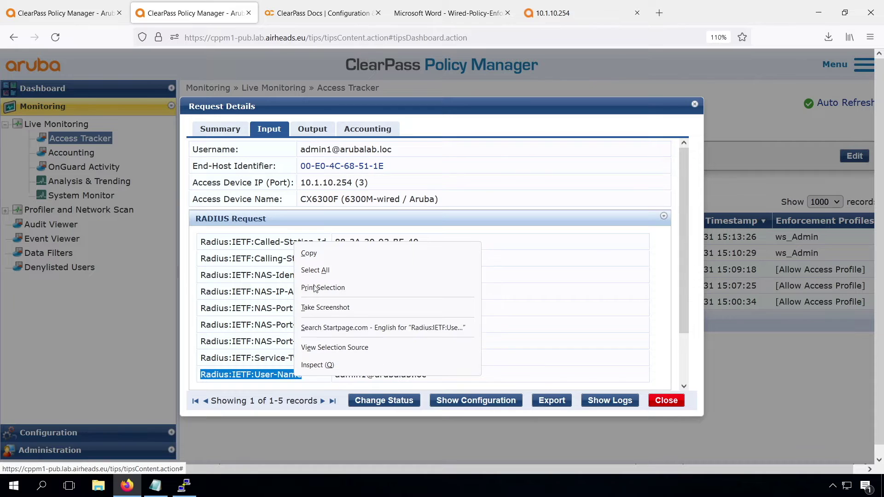
pyautogui.click(315, 254)
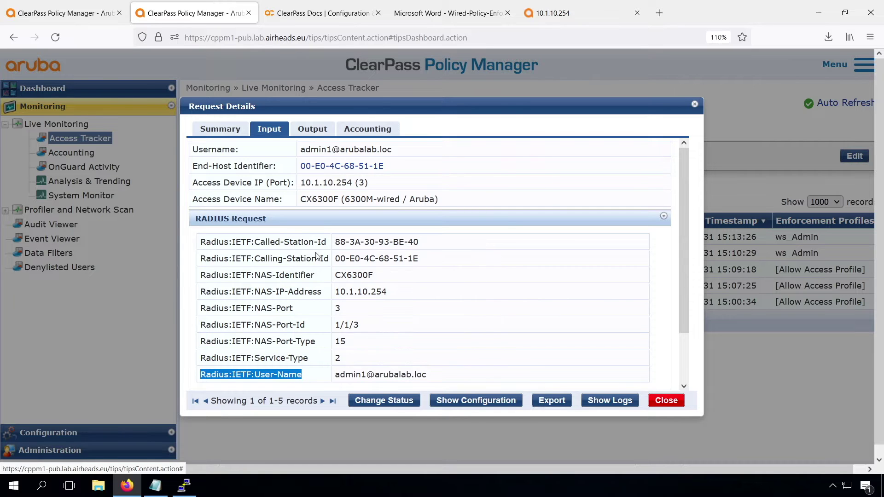
pyautogui.click(663, 400)
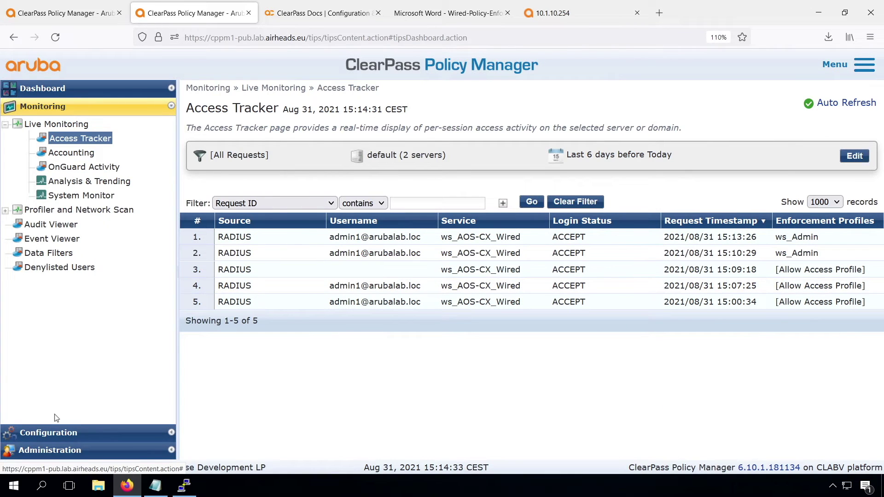
pyautogui.click(55, 433)
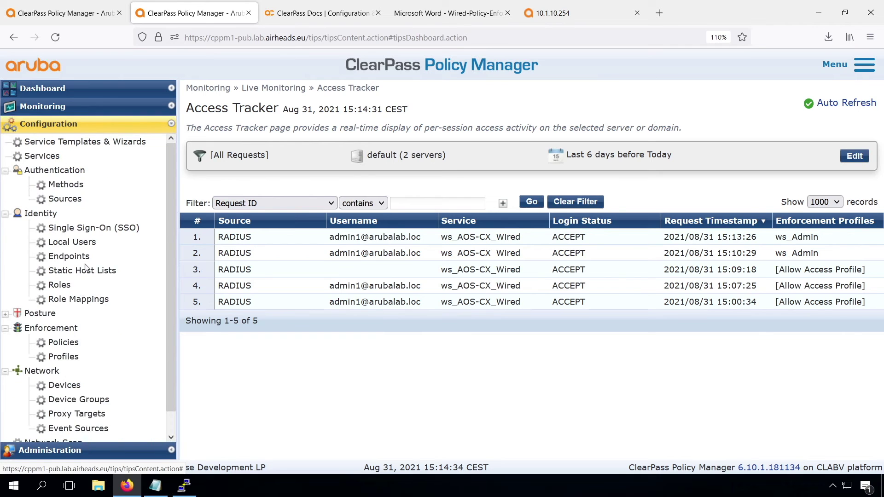
# Start a new enforcement profile ws_Return_User-Name described 'Reture the client User-Name'.
pyautogui.click(64, 357)
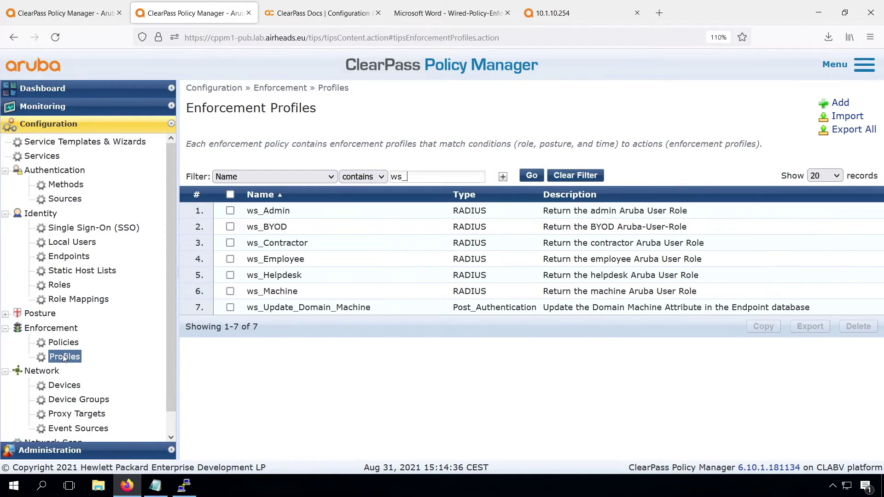
pyautogui.click(841, 105)
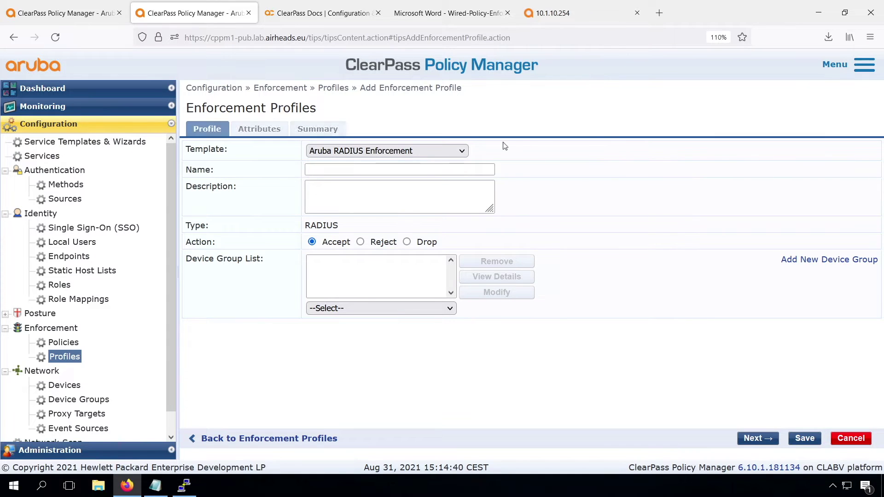
pyautogui.click(368, 169)
pyautogui.write('ws_Return_User-Name')
pyautogui.click(363, 192)
pyautogui.write('Reture')
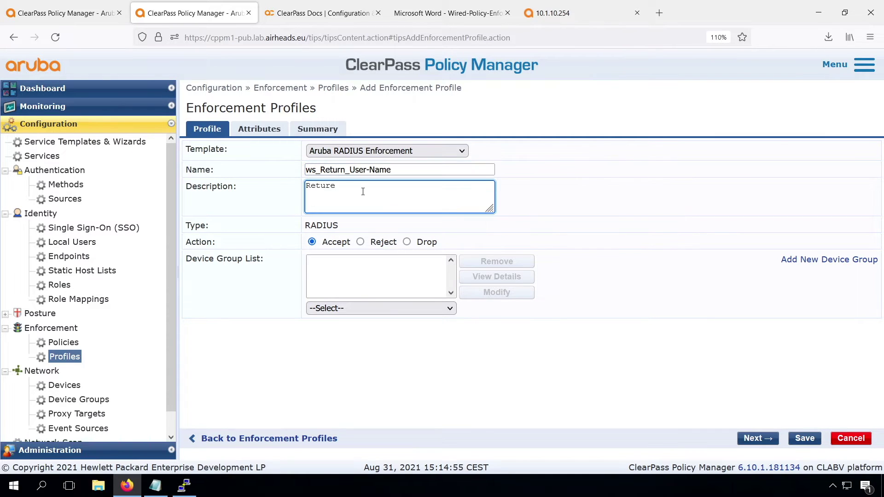
pyautogui.write(' the client User-Name')
pyautogui.click(757, 439)
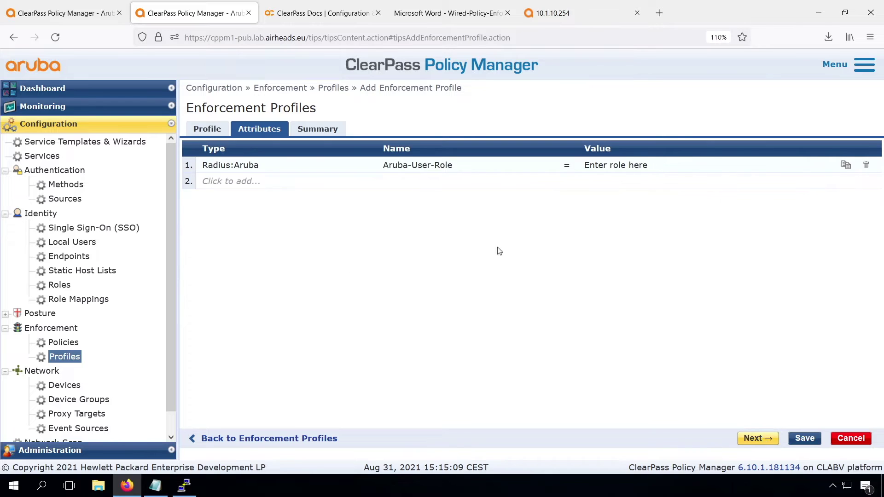
# Add attribute Radius:IETF User-Name = %{Radius:IETF:User-Name} and save the profile.
pyautogui.click(251, 164)
pyautogui.doubleClick(251, 164)
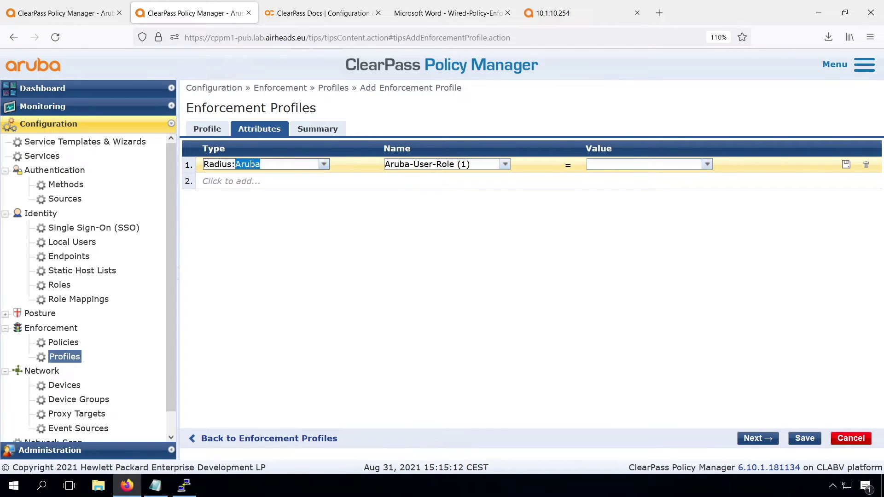
pyautogui.write('IE')
pyautogui.click(243, 178)
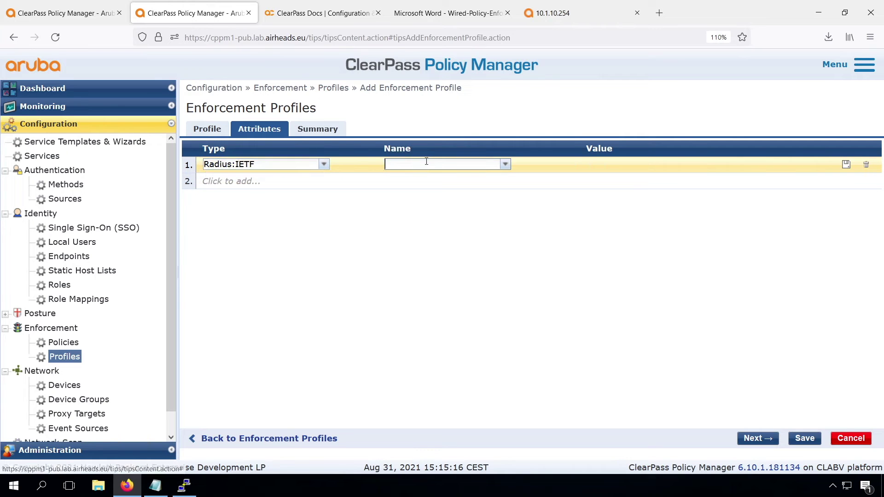
pyautogui.click(425, 165)
pyautogui.write('Use')
pyautogui.click(417, 216)
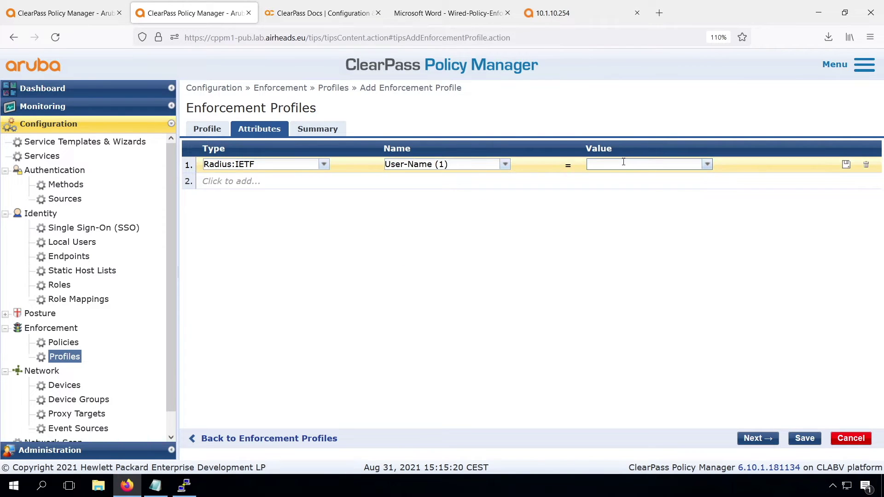
pyautogui.click(624, 162)
pyautogui.write('%{Radius:IETF:User-Name}')
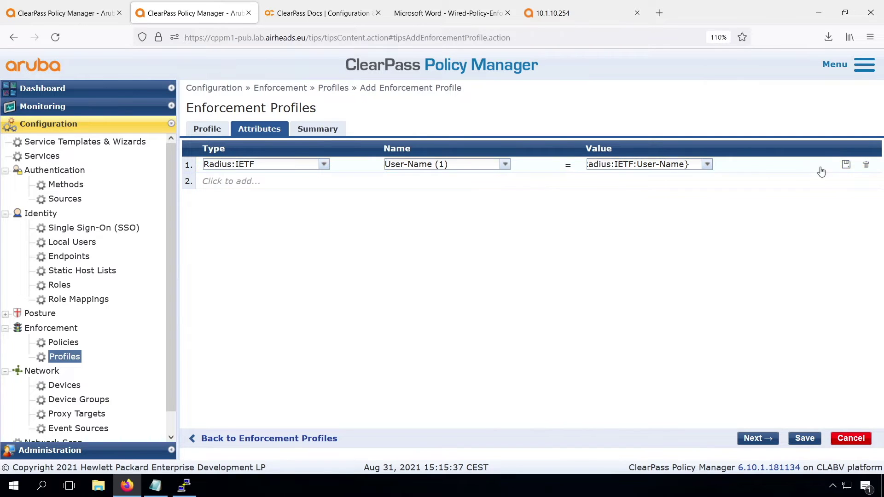
pyautogui.click(845, 165)
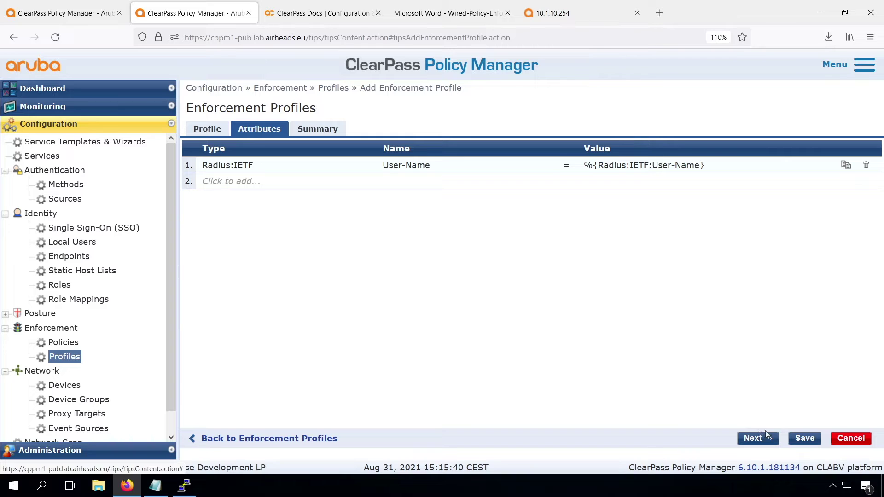
pyautogui.click(804, 439)
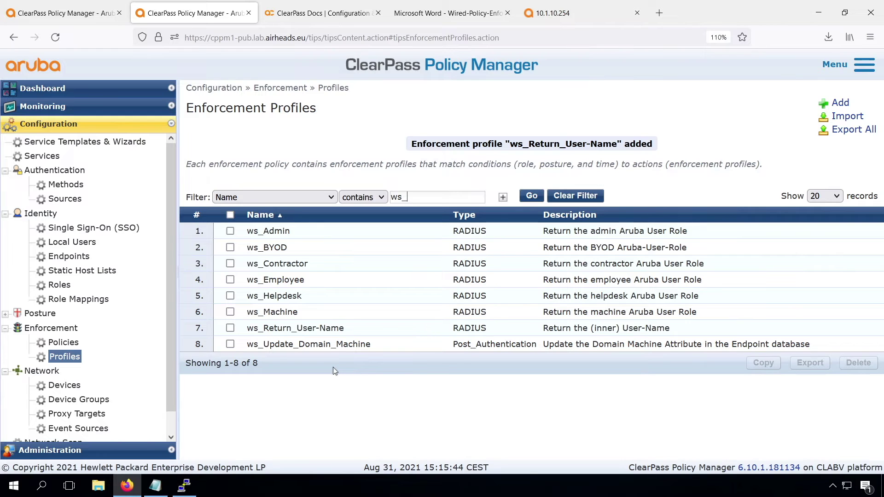
pyautogui.click(64, 343)
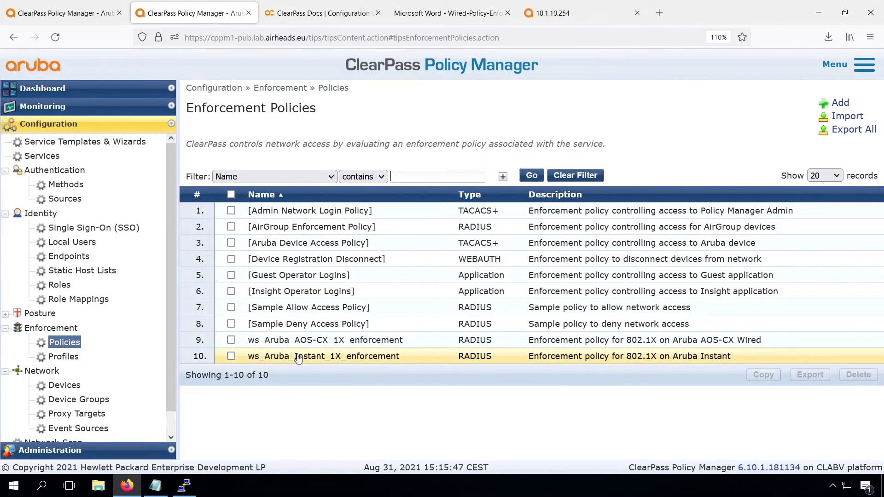
# Edit AOS-CX policy rules 1–4 and 6 to include ws_Return_User-Name, then save the policy.
pyautogui.click(304, 341)
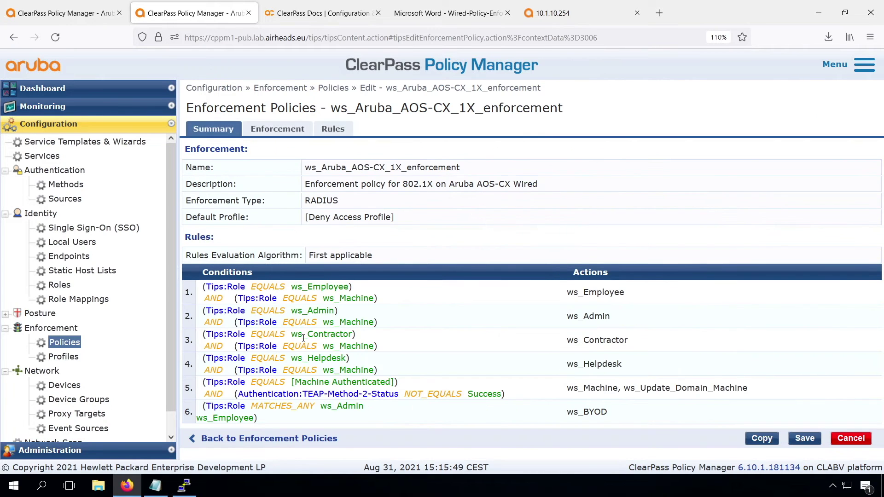
pyautogui.click(331, 130)
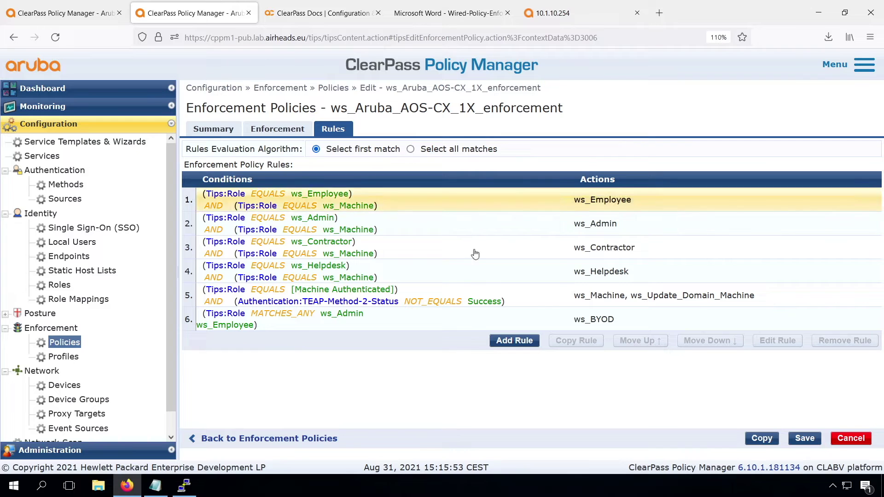
pyautogui.click(554, 200)
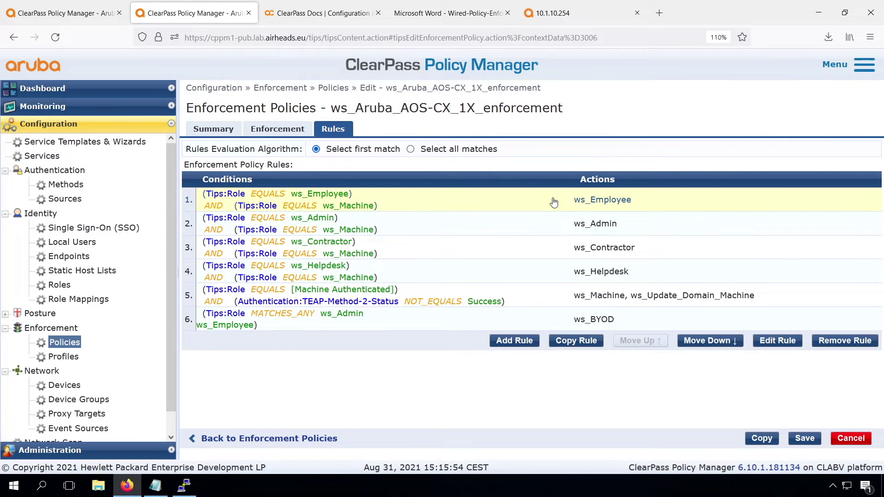
pyautogui.click(776, 339)
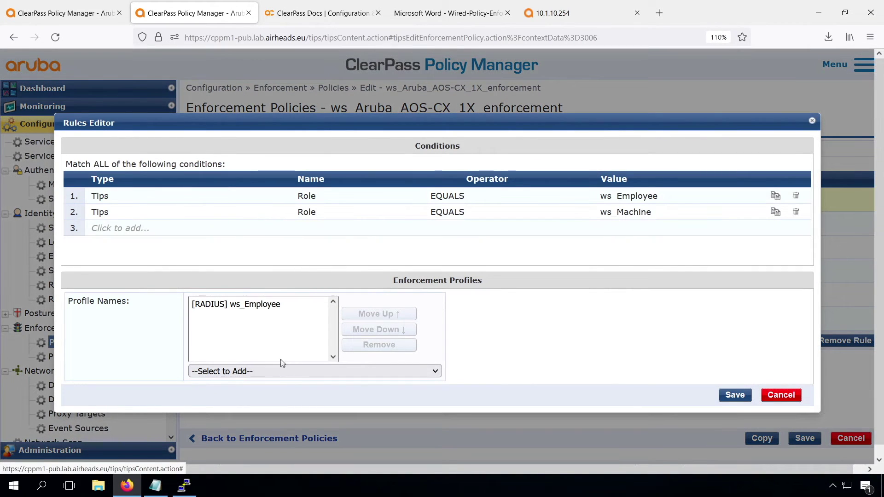
pyautogui.click(276, 376)
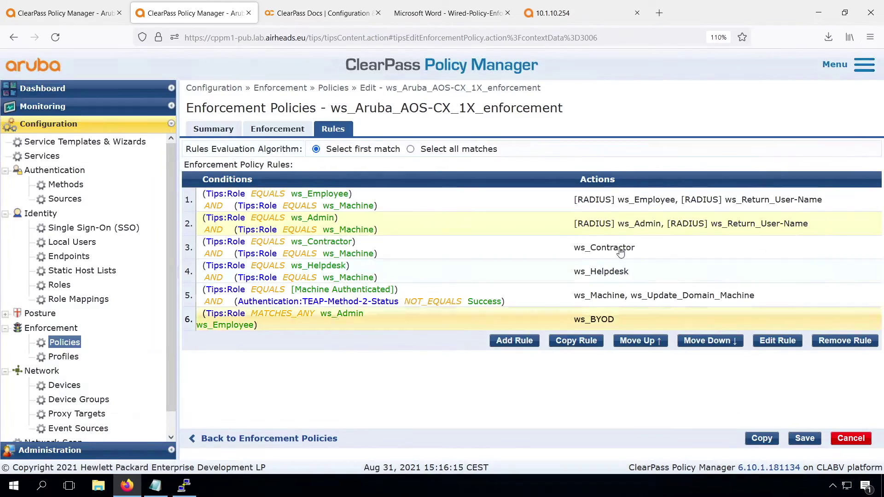
pyautogui.click(620, 251)
pyautogui.click(736, 399)
pyautogui.click(602, 274)
pyautogui.click(736, 399)
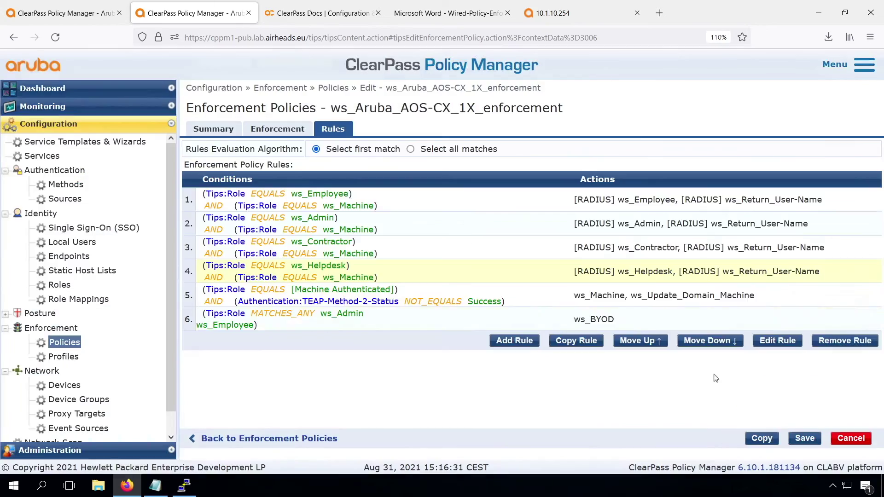
pyautogui.click(656, 320)
pyautogui.click(736, 398)
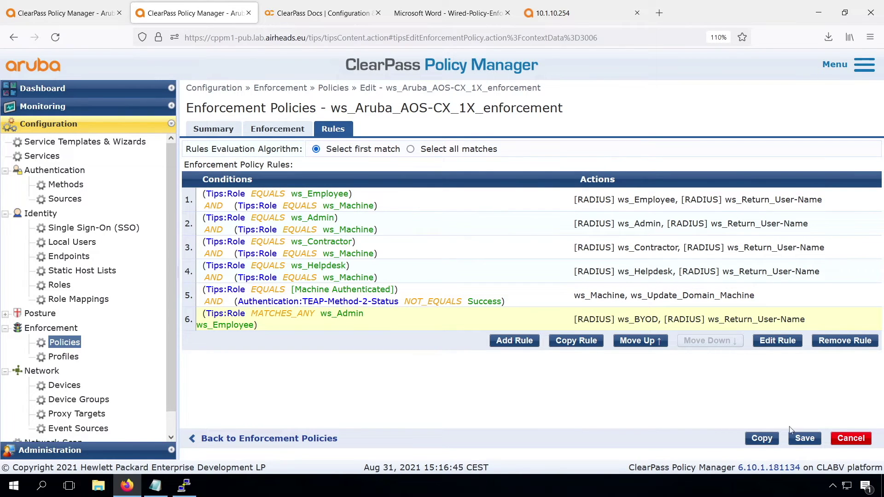
pyautogui.click(803, 437)
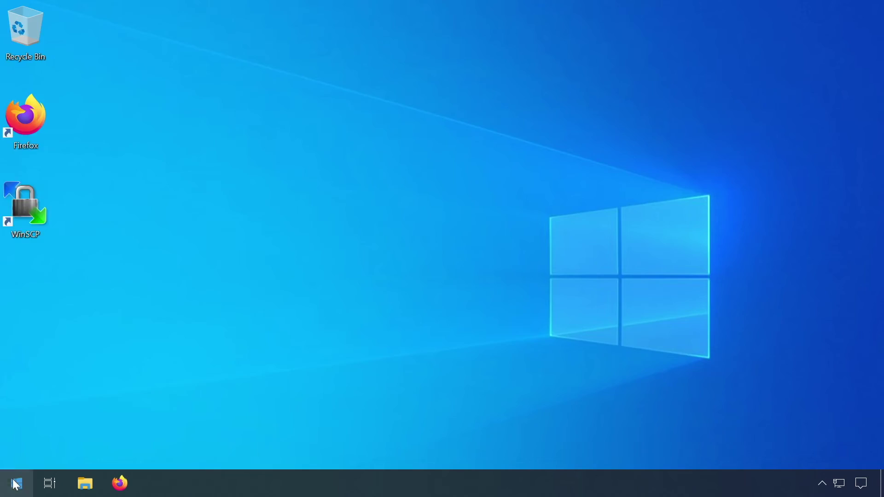
# Sign the Windows client out so it re-authenticates, and open Access Tracker.
pyautogui.click(17, 483)
pyautogui.click(27, 321)
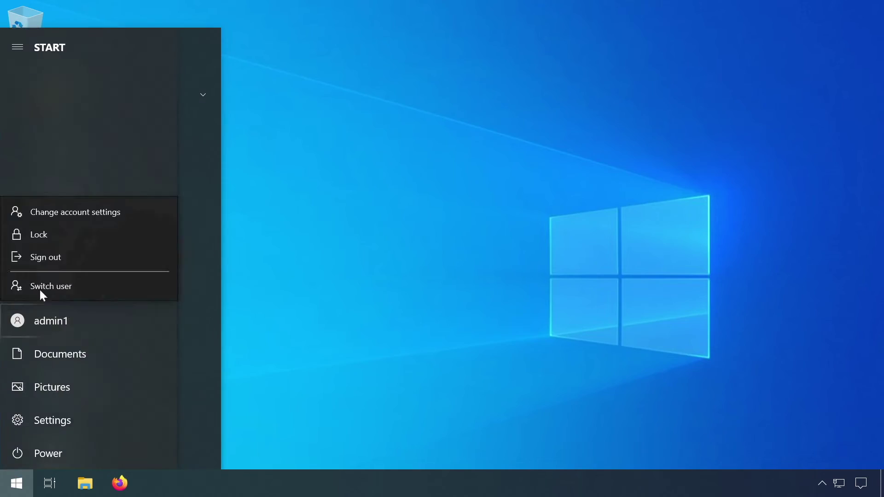
pyautogui.click(45, 256)
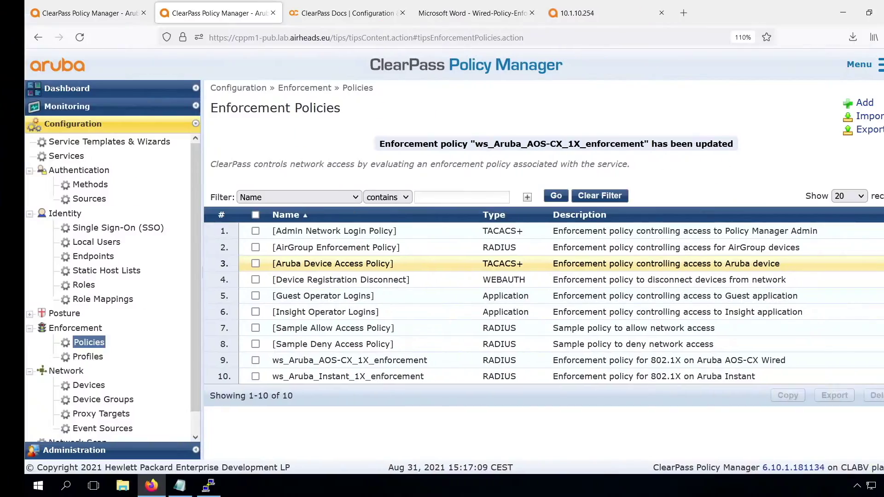
pyautogui.click(66, 106)
pyautogui.click(91, 138)
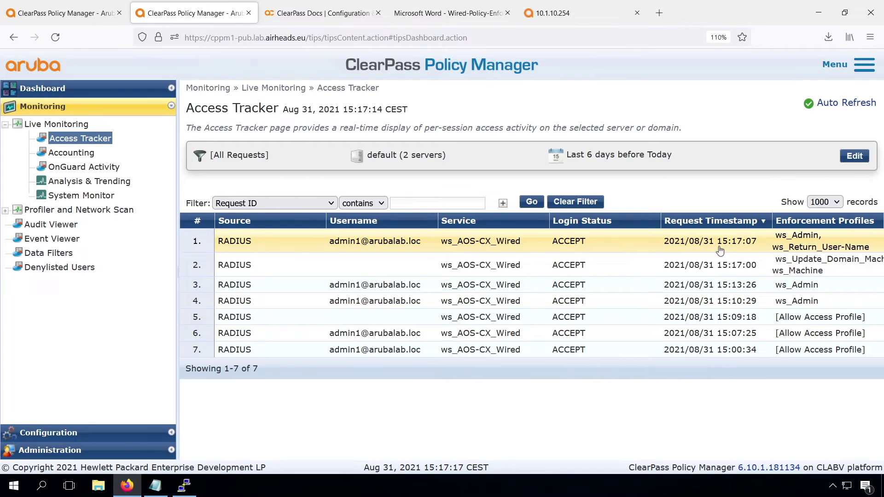
# Rerun show port-access clients detail to confirm user name, admin role and VLAN 10.
pyautogui.click(183, 482)
pyautogui.press('Up')
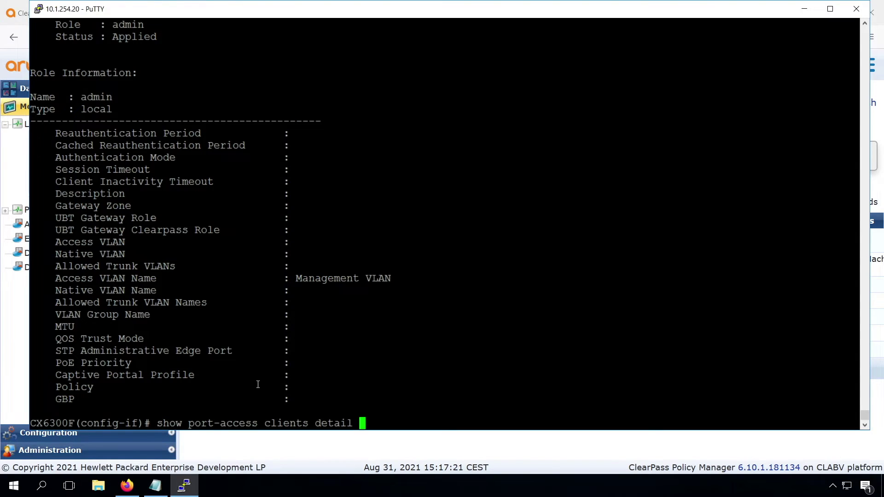
pyautogui.press('Return')
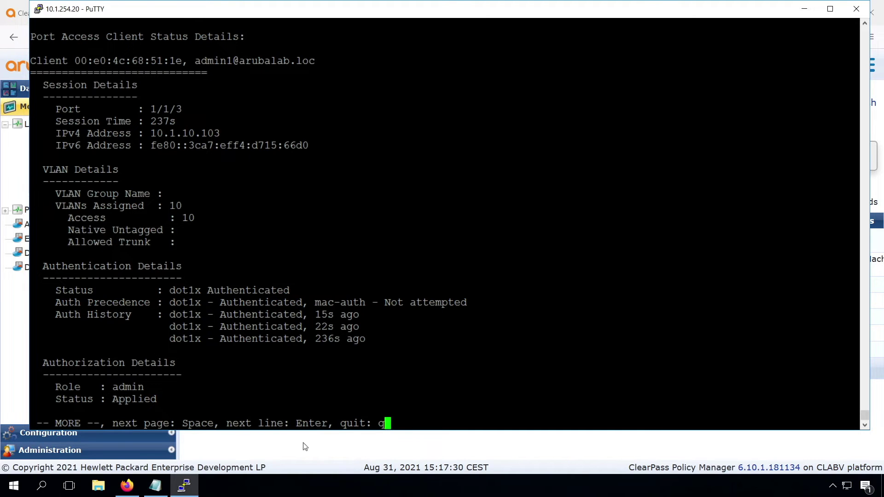
pyautogui.click(304, 454)
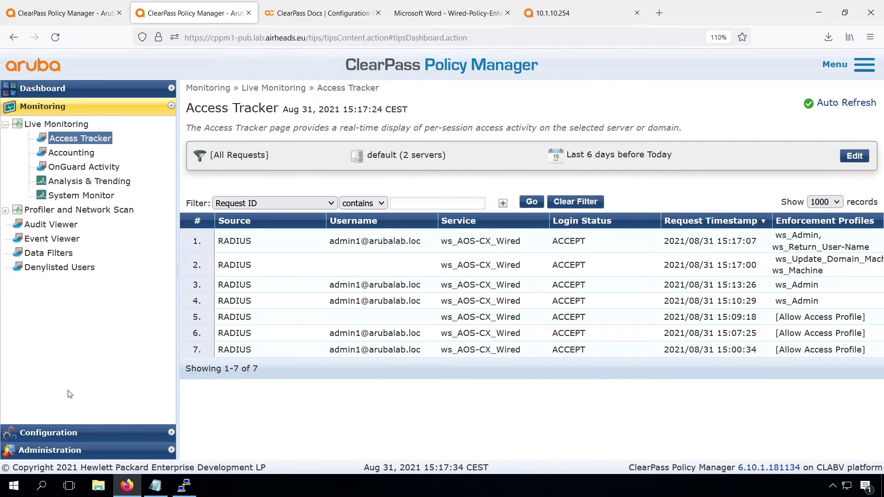
pyautogui.click(57, 432)
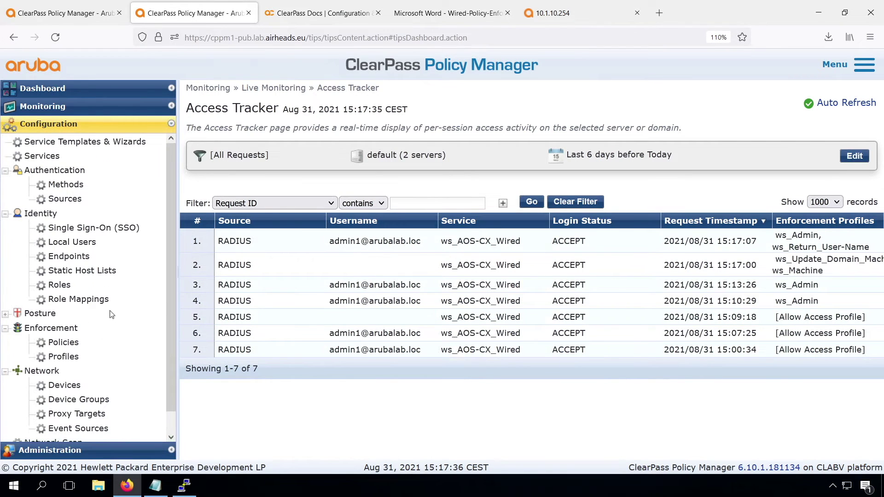
# Copy the %{Certificate:Subject-CN} value from the ws_Update_Domain_Machine profile.
pyautogui.click(65, 358)
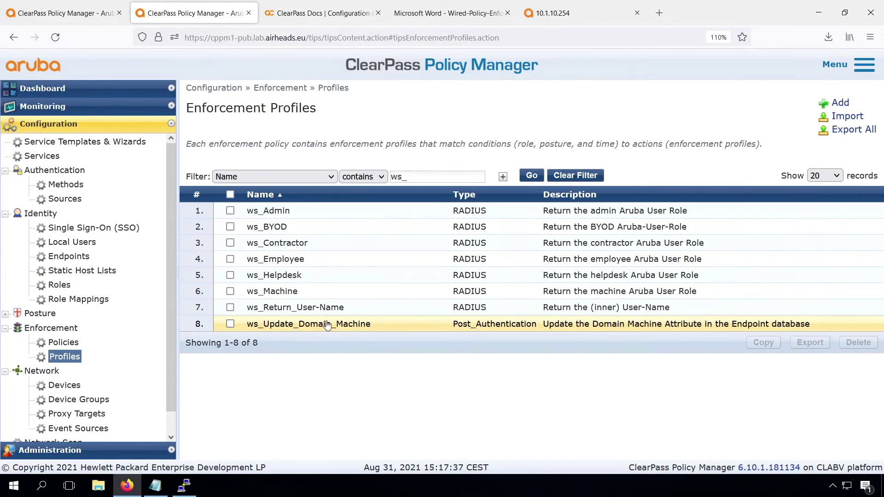
pyautogui.click(326, 324)
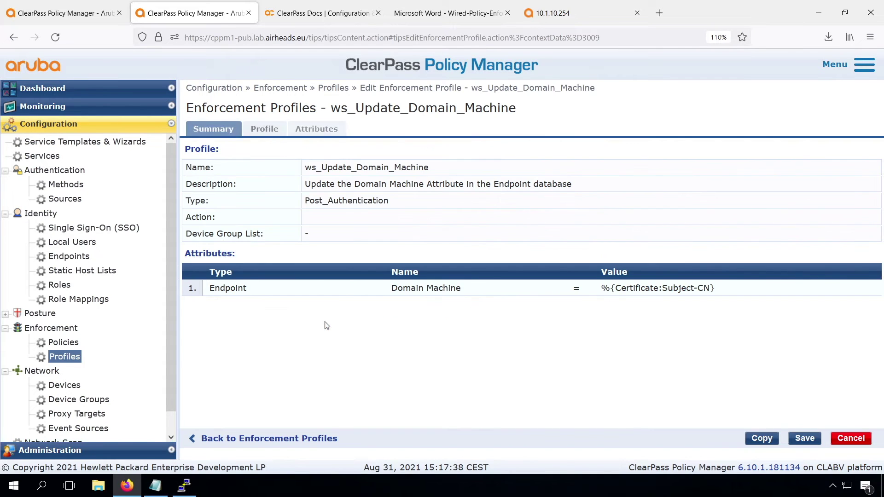
pyautogui.moveTo(715, 289); pyautogui.dragTo(603, 292)
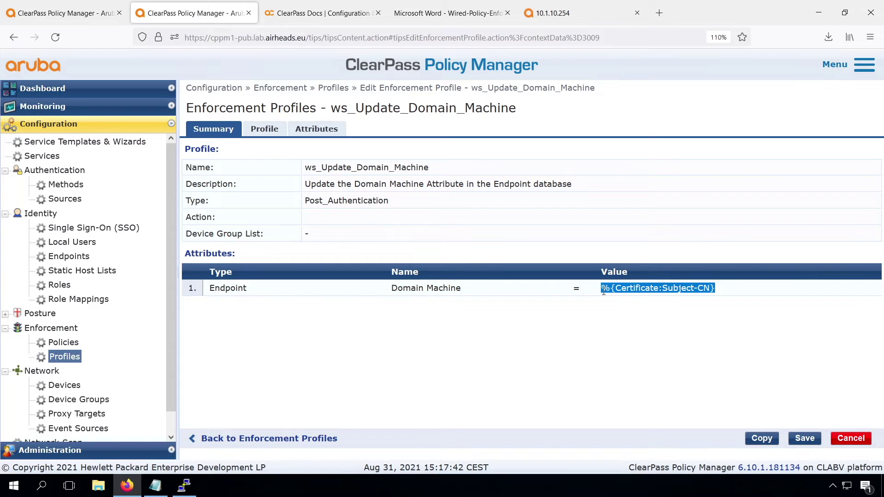
pyautogui.click(850, 437)
# Duplicate ws_Return_User-Name and rename the copy ws_Return_Computer-Name with an updated description.
pyautogui.click(295, 307)
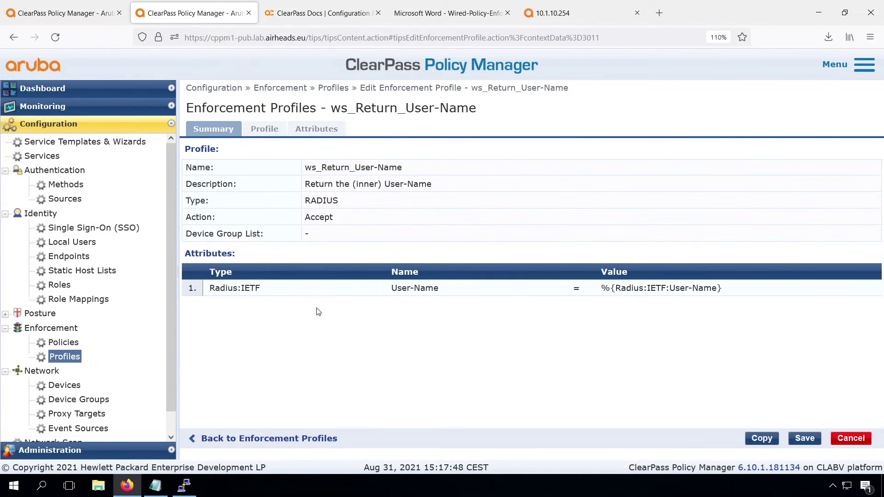
pyautogui.click(762, 438)
pyautogui.click(321, 231)
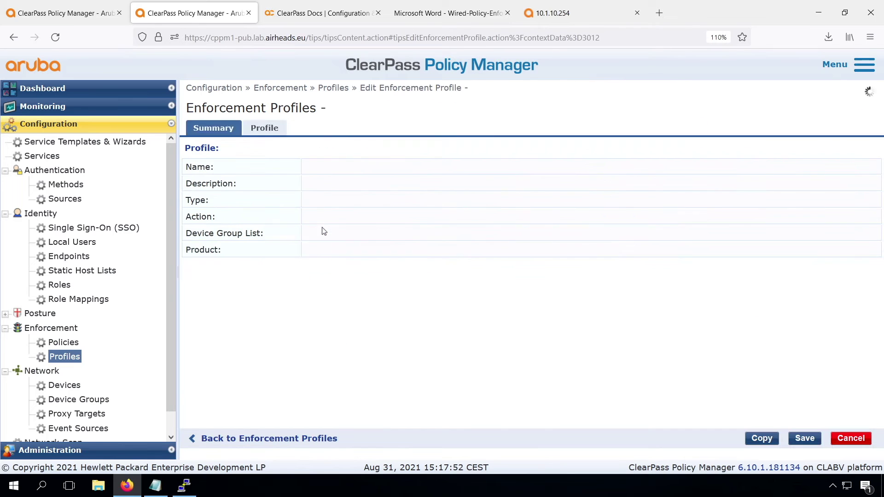
pyautogui.click(265, 129)
pyautogui.press('BackSpace')
pyautogui.moveTo(305, 149); pyautogui.dragTo(359, 149)
pyautogui.write('Computer')
pyautogui.click(397, 165)
pyautogui.write('Computer-Name as the')
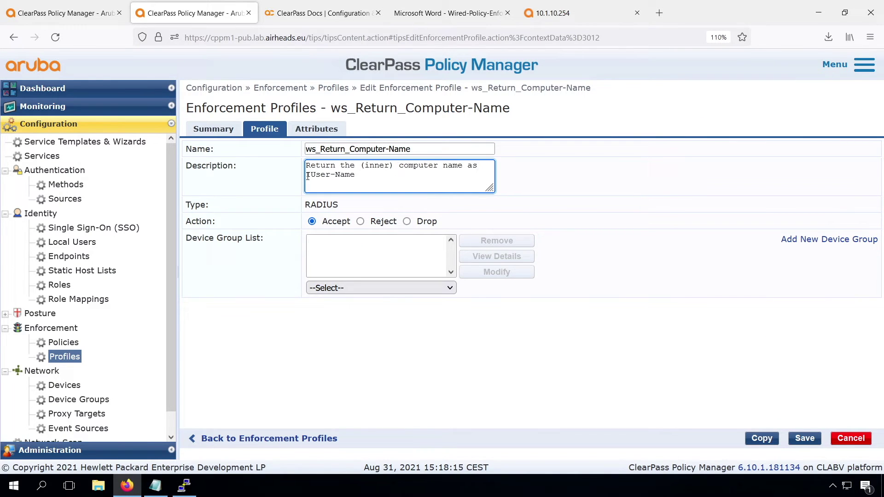
# Set its User-Name attribute value to %{Certificate:Subject-CN} and save the profile.
pyautogui.click(316, 129)
pyautogui.click(635, 164)
pyautogui.click(644, 164)
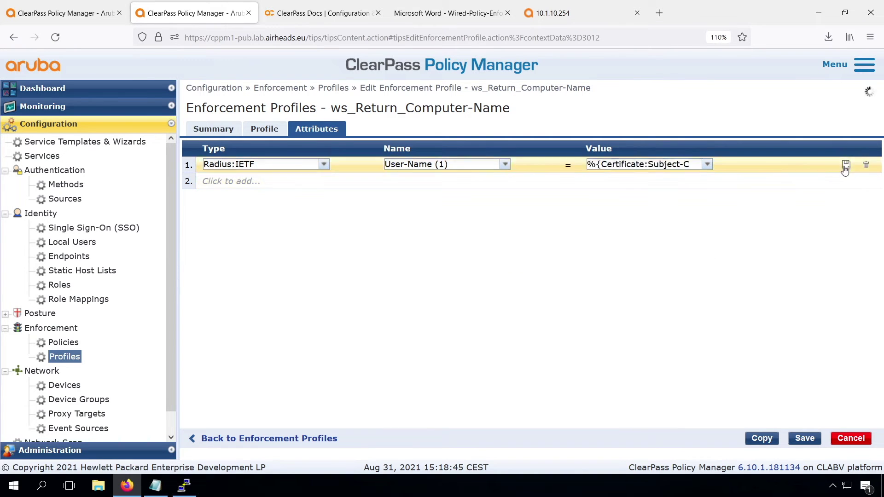
pyautogui.click(845, 166)
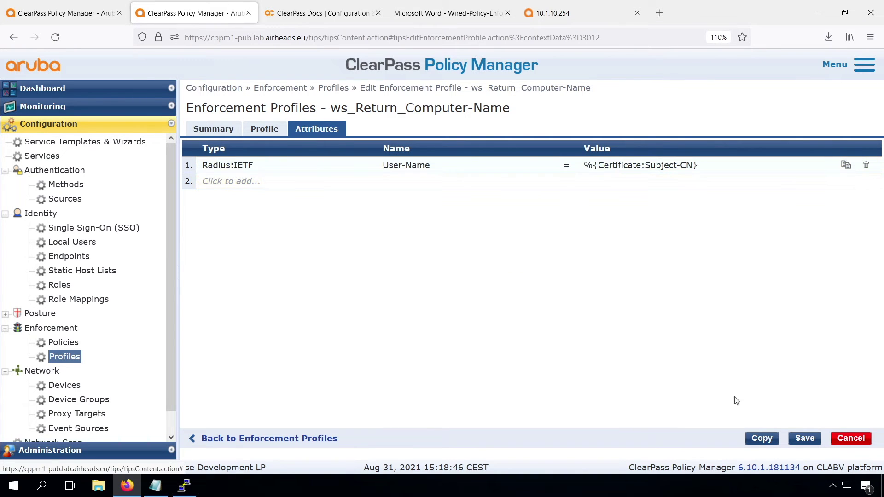
pyautogui.click(805, 439)
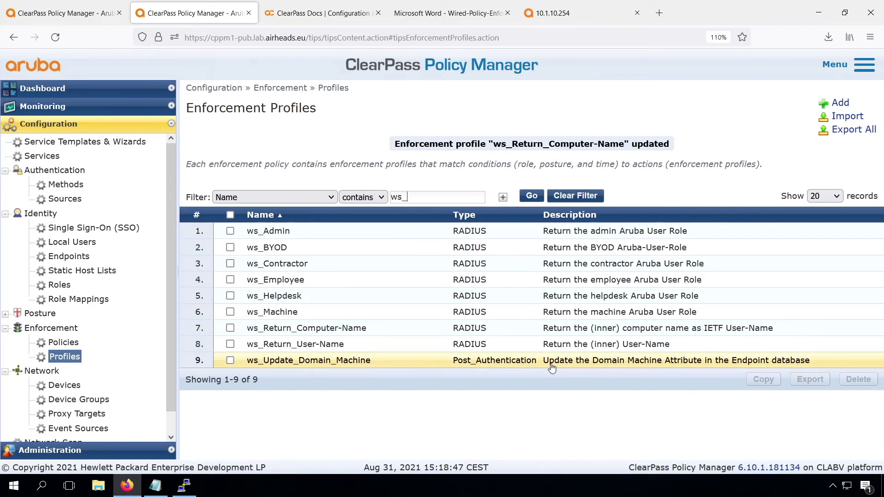
pyautogui.click(64, 342)
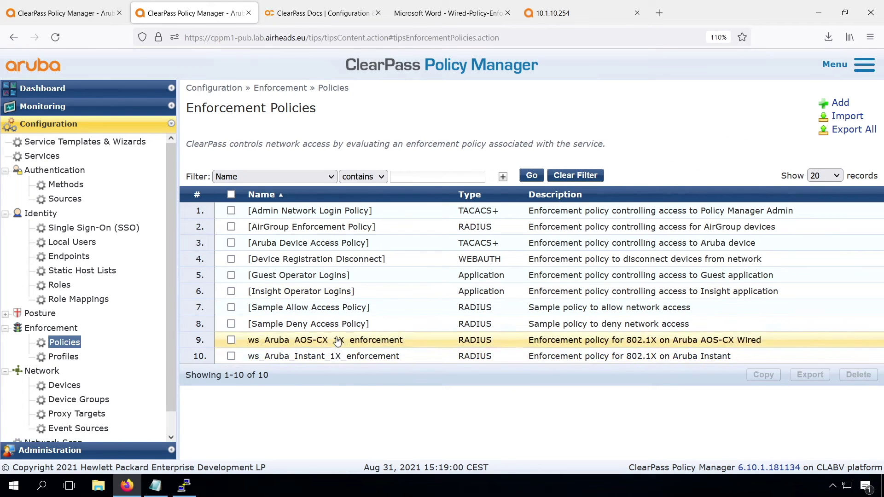
# Edit rule 5, the machine-authenticated rule, to also return ws_Return_Computer-Name, and save the policy.
pyautogui.click(337, 340)
pyautogui.click(333, 129)
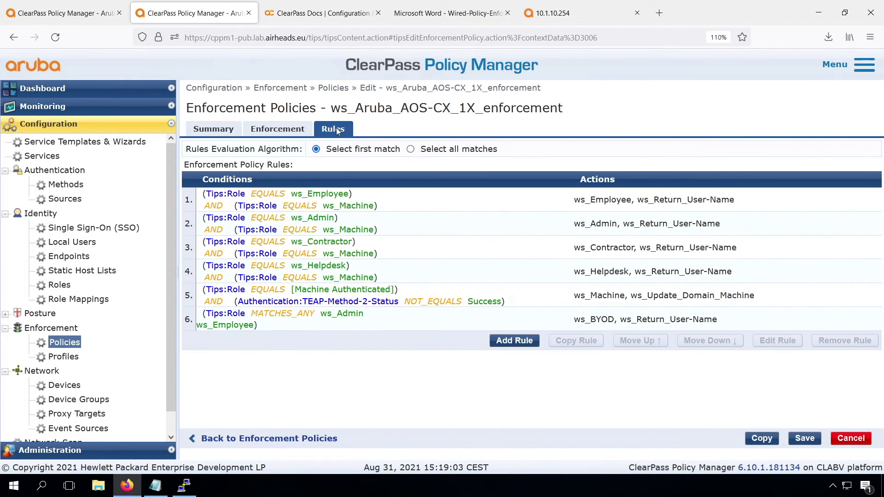
pyautogui.click(420, 298)
pyautogui.click(777, 341)
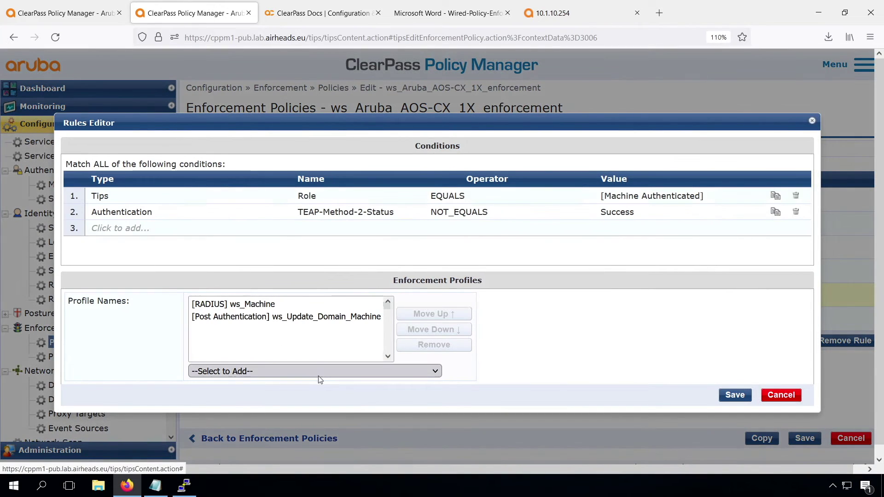
pyautogui.click(319, 372)
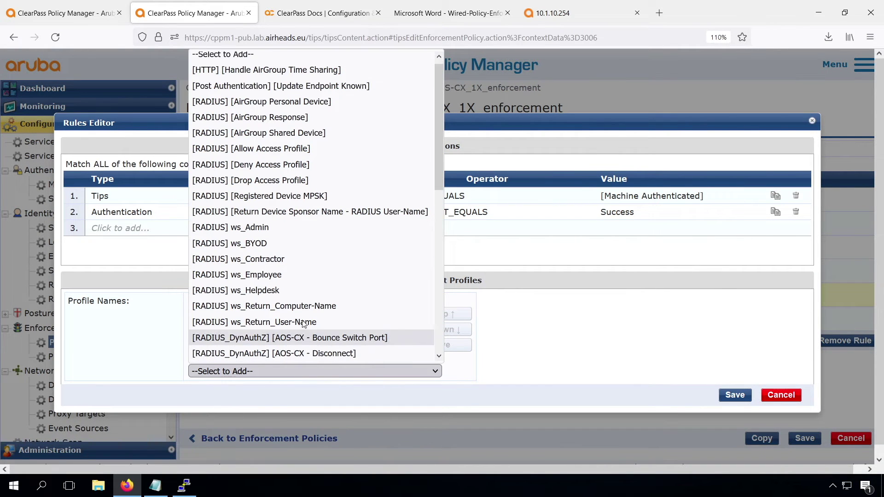
pyautogui.click(295, 305)
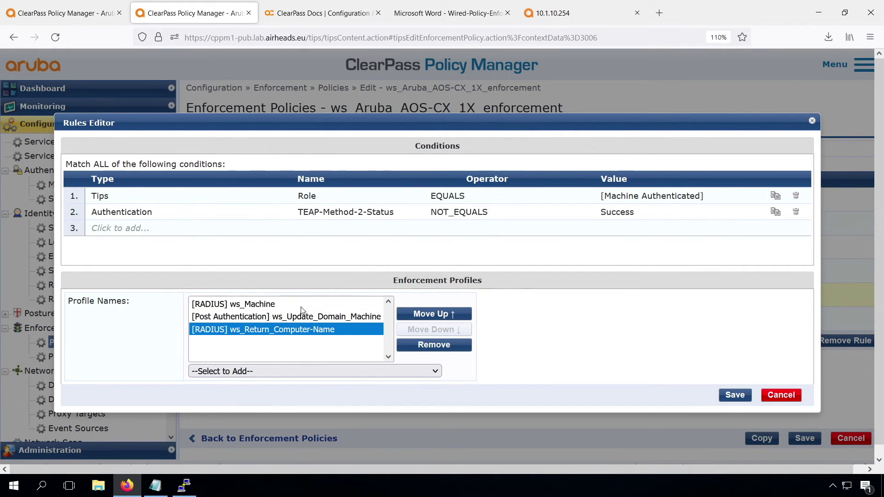
pyautogui.click(737, 395)
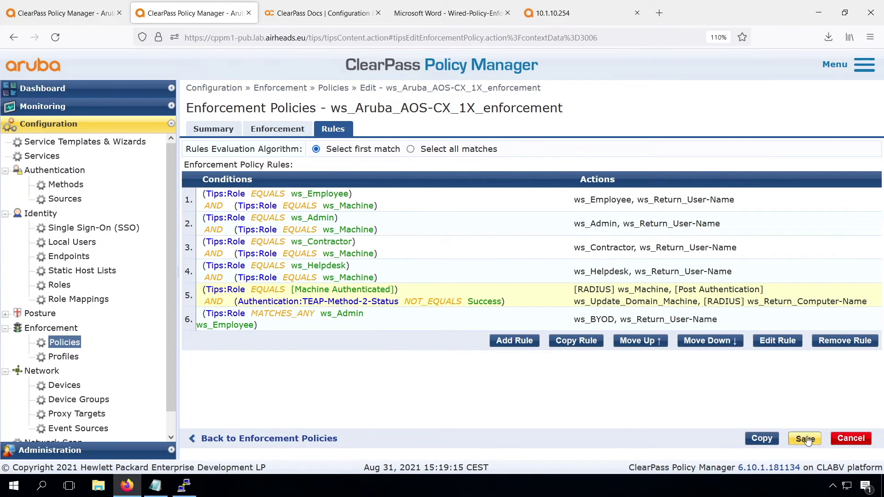
pyautogui.click(805, 439)
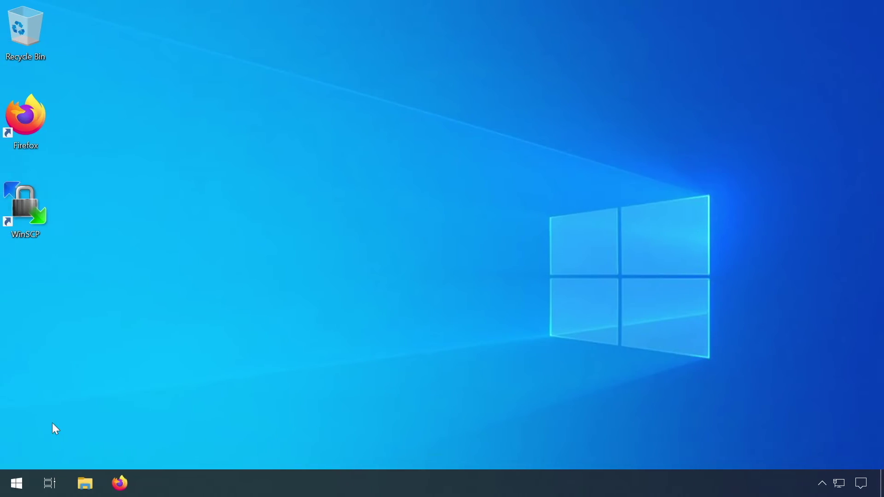
# Sign out of Windows so the computer authenticates, and open Access Tracker.
pyautogui.click(18, 483)
pyautogui.click(18, 317)
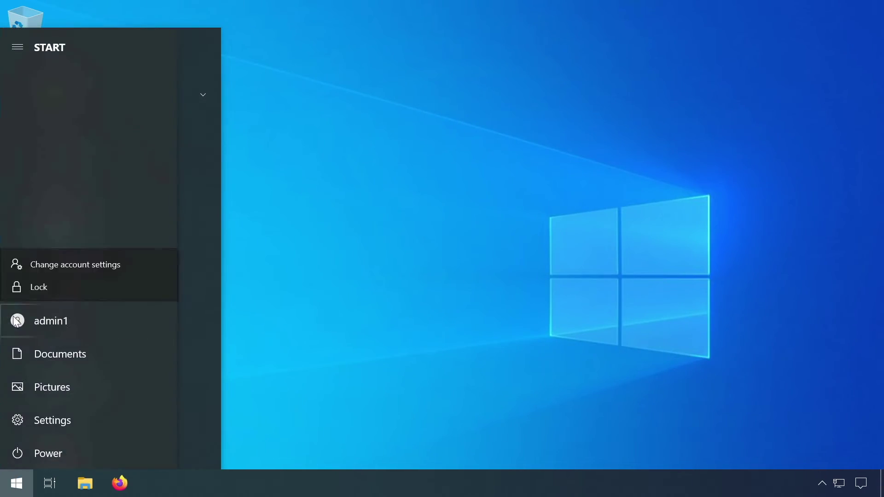
pyautogui.click(77, 258)
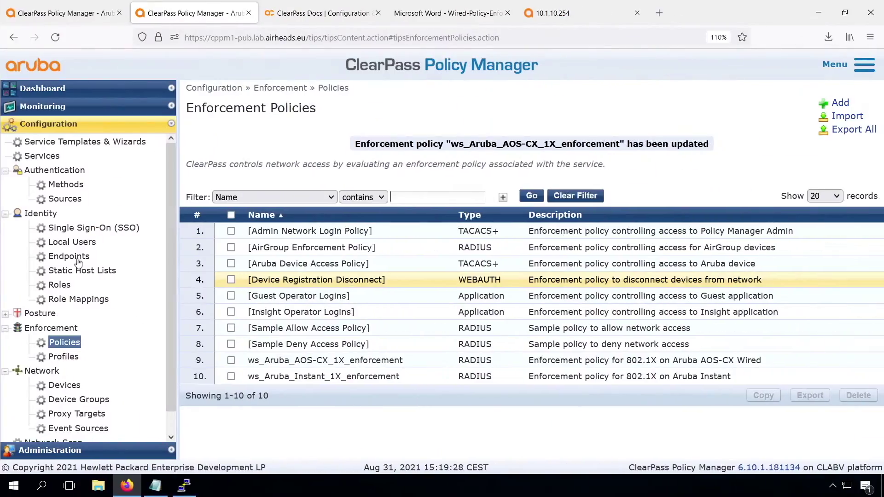
pyautogui.click(46, 107)
pyautogui.click(60, 139)
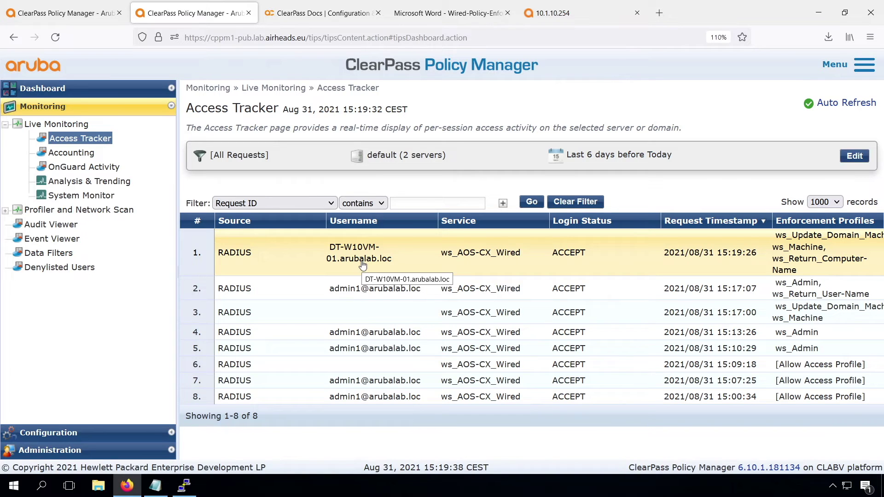
# Rerun show port-access clients detail on the switch.
pyautogui.click(182, 488)
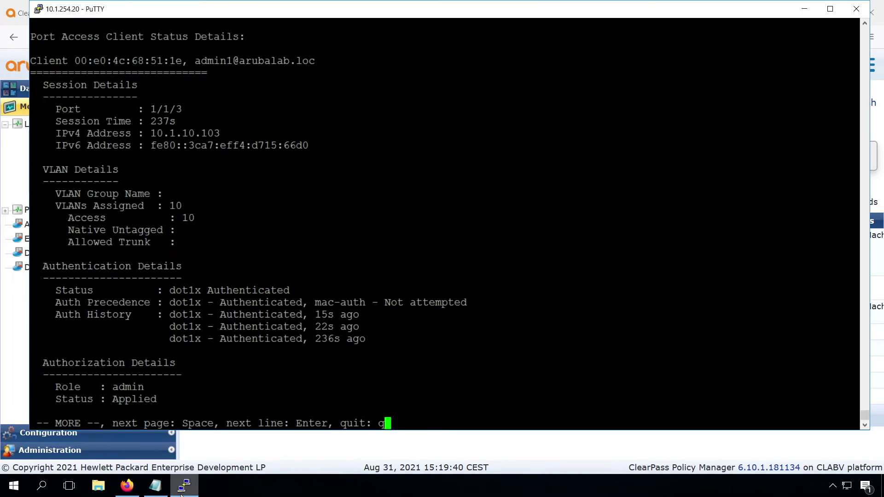
pyautogui.press('space')
pyautogui.press('Up')
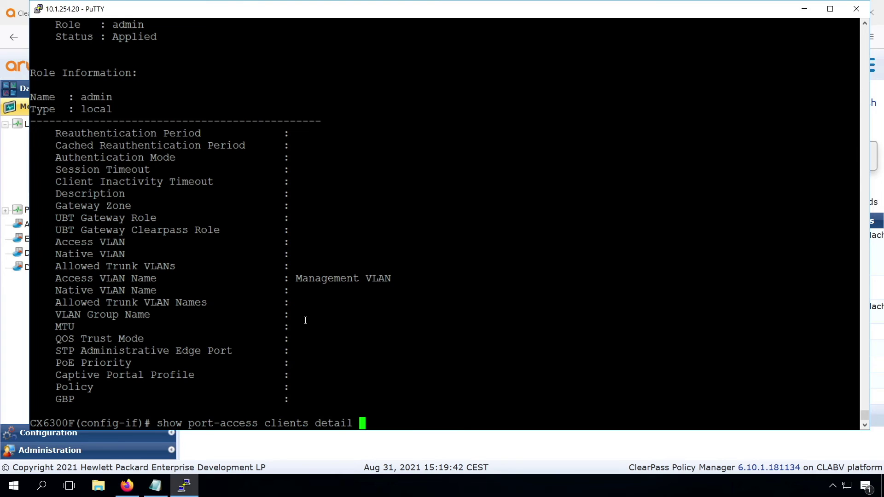
pyautogui.press('Return')
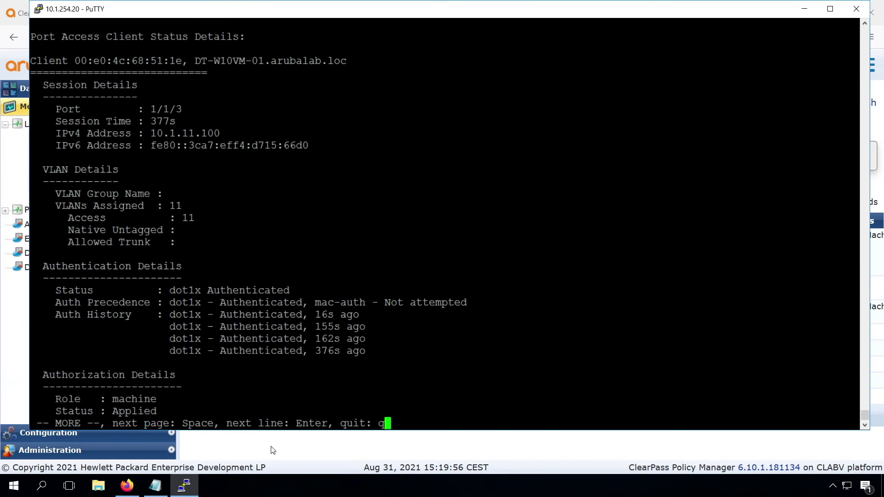
# Open the DT-W10VM-01.arubalab.loc request's accounting information and expand Network Details.
pyautogui.click(273, 451)
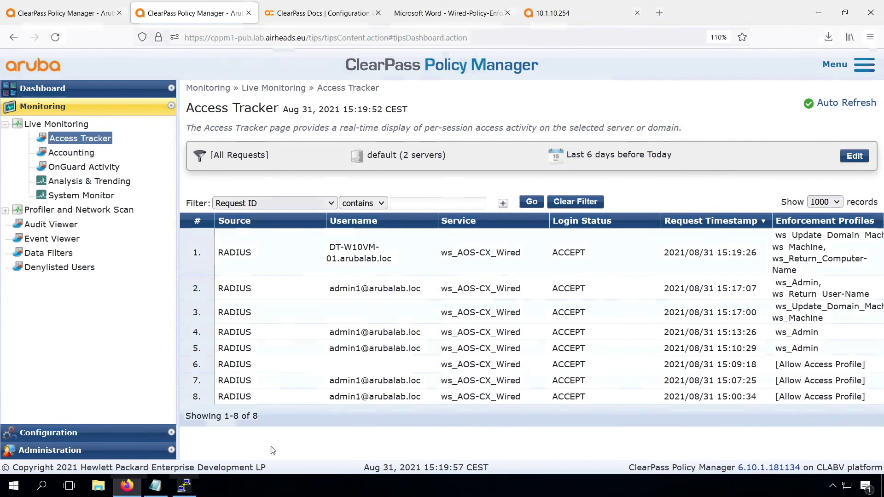
pyautogui.click(360, 254)
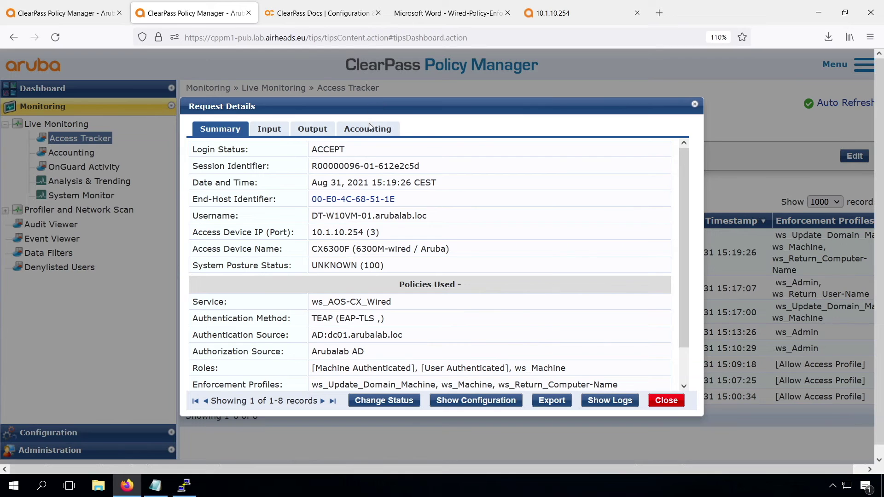
pyautogui.click(369, 128)
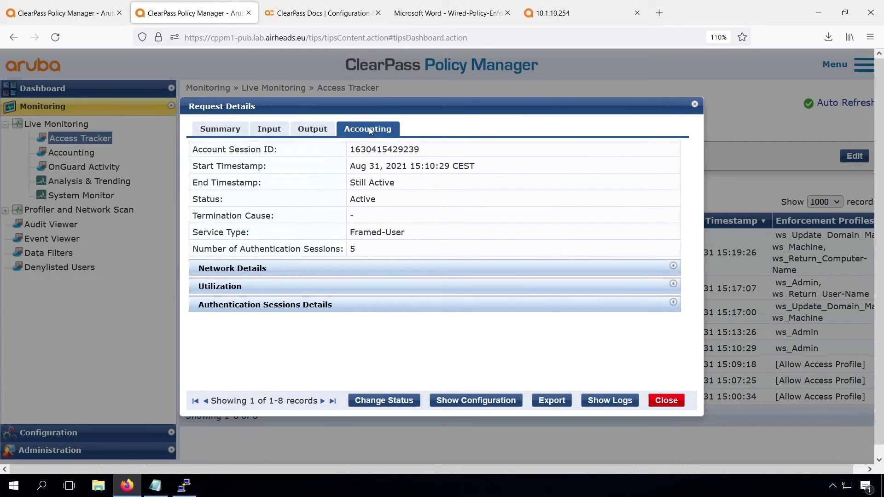
pyautogui.click(297, 272)
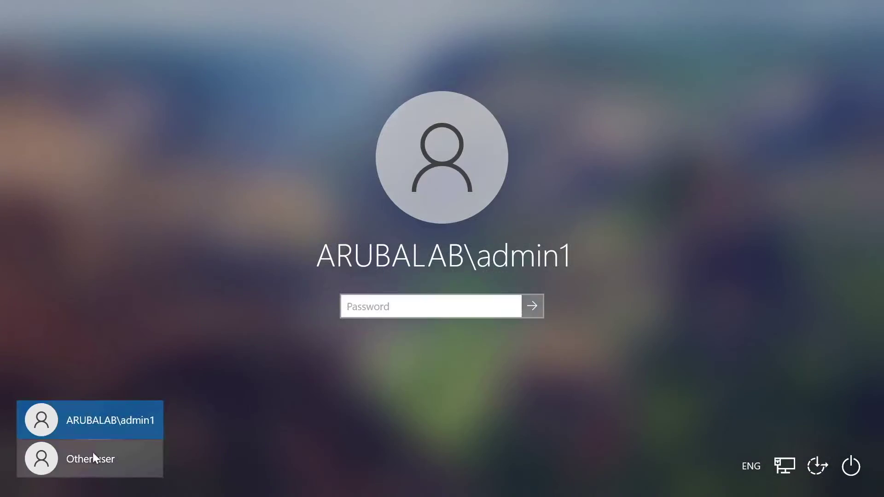
# Sign in to Windows as contractor1 with its password, then page through the switch's port-access client details.
pyautogui.click(93, 452)
pyautogui.write('contractor1')
pyautogui.press('Tab')
pyautogui.write('•••••••••••')
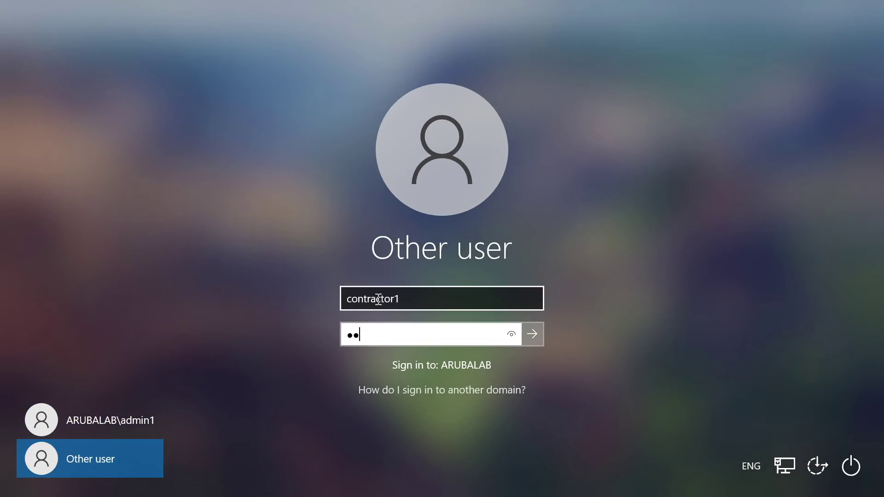
pyautogui.press('Return')
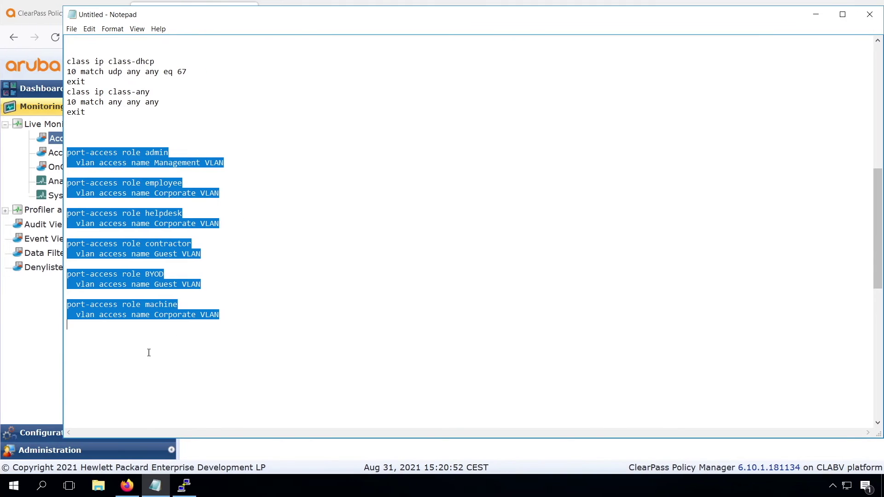
pyautogui.click(233, 455)
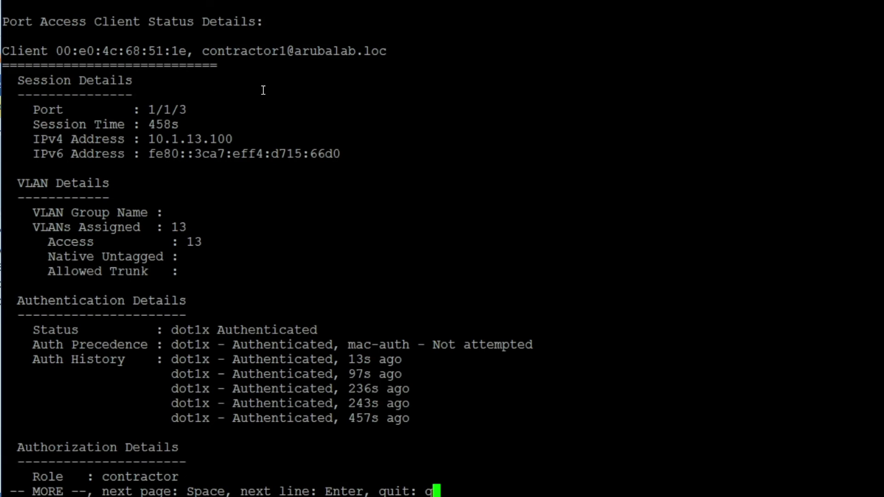
pyautogui.press('space')
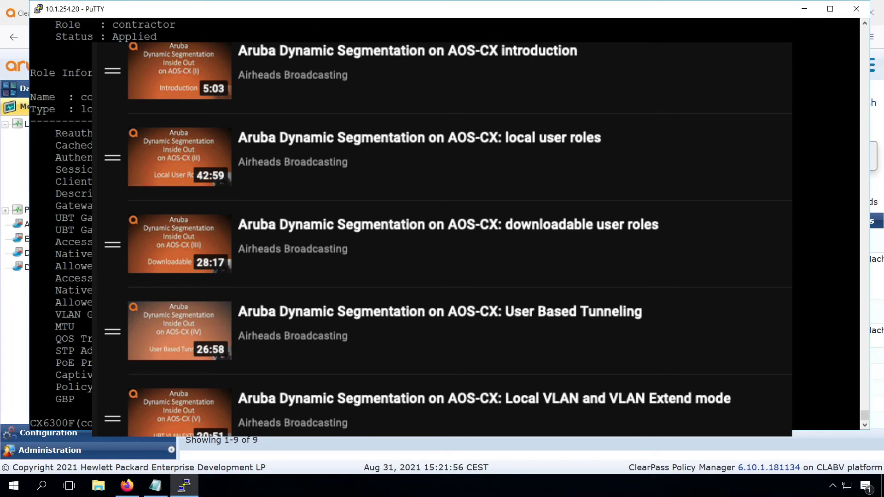
# Return to the ClearPass Access Tracker page in Firefox to see the contractor's login.
pyautogui.click(347, 441)
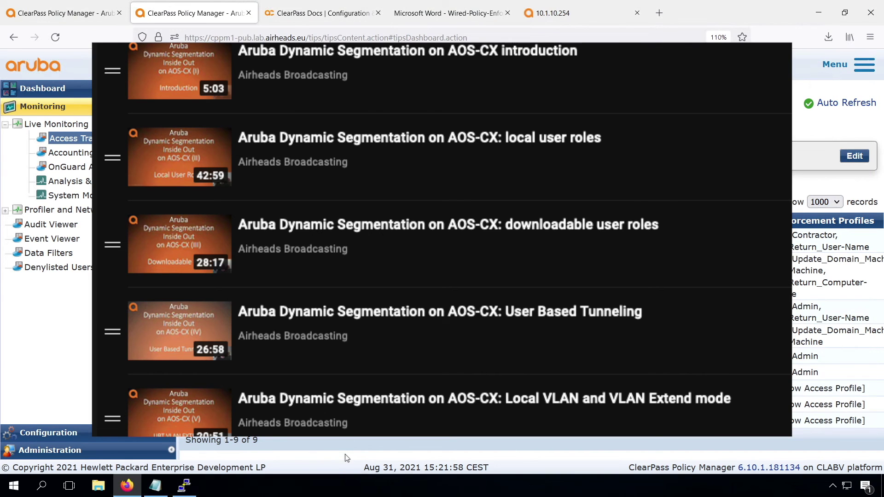